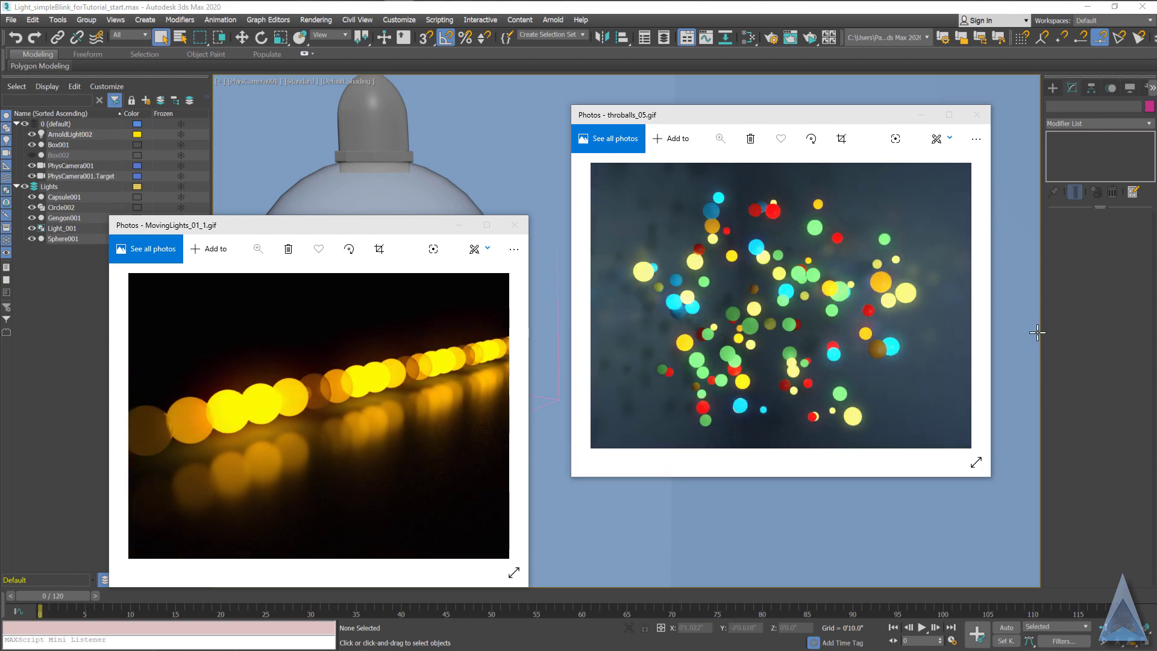
Reposition the throballs and MovingLights GIF preview windows
left_click_drag(793, 115, 802, 118)
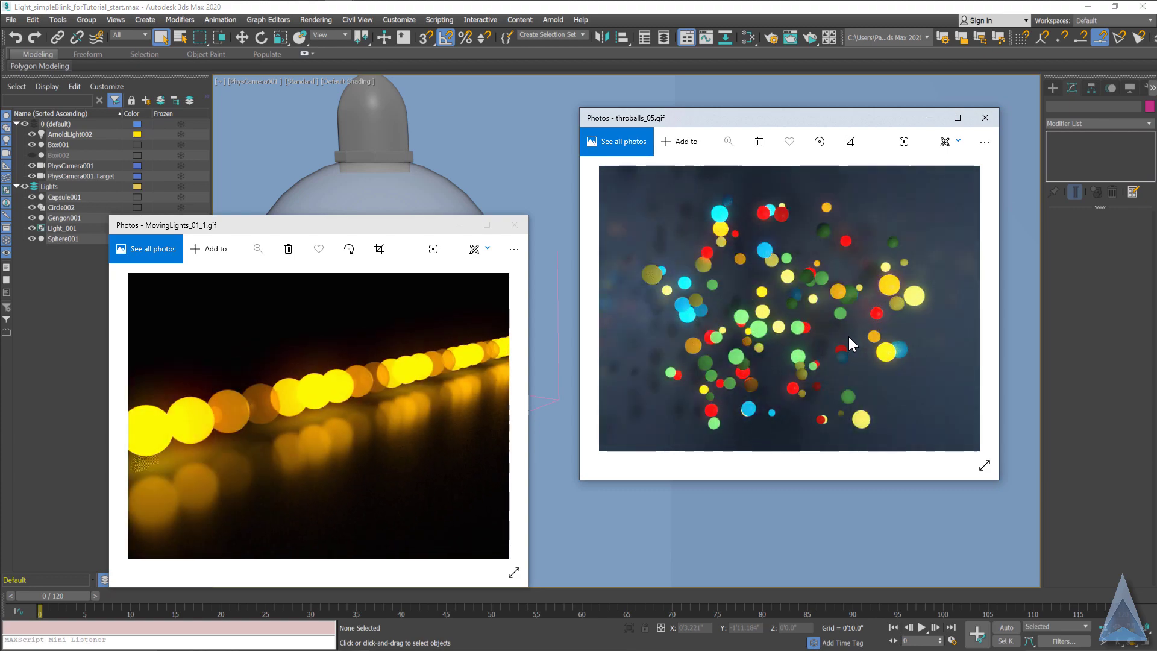
left_click_drag(345, 231, 392, 150)
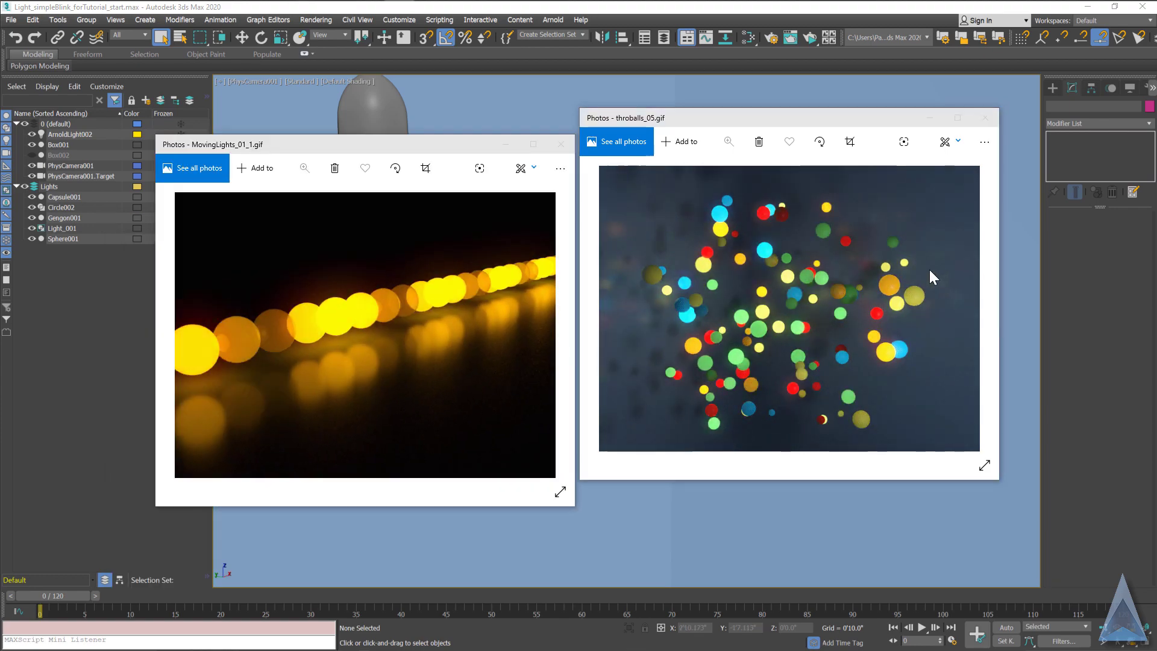
Close the GIF previews, open the Slate Material Editor with M, and select Material #26
left_click(559, 145)
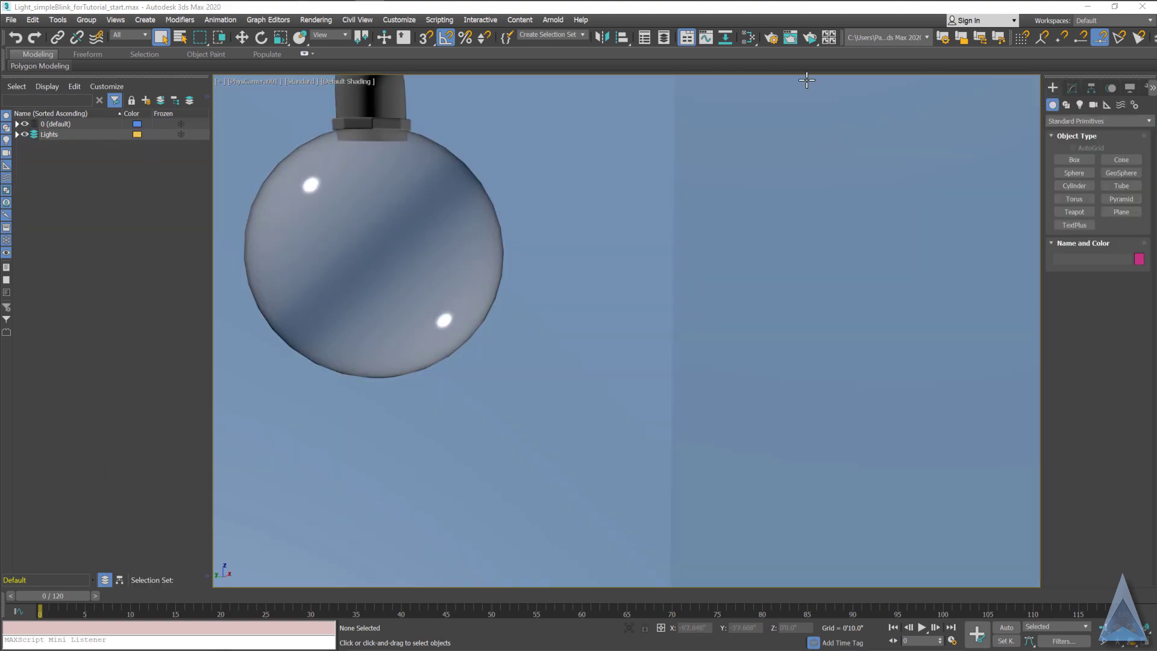
key("m")
left_click(863, 385)
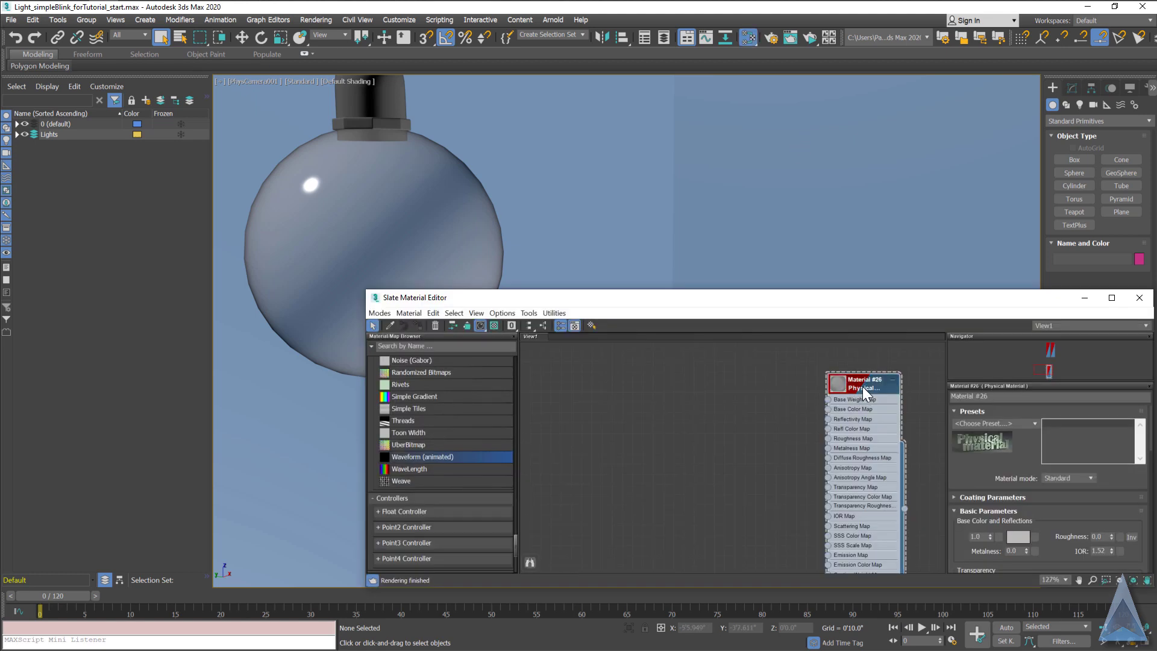
scroll(964, 527, "down", 3)
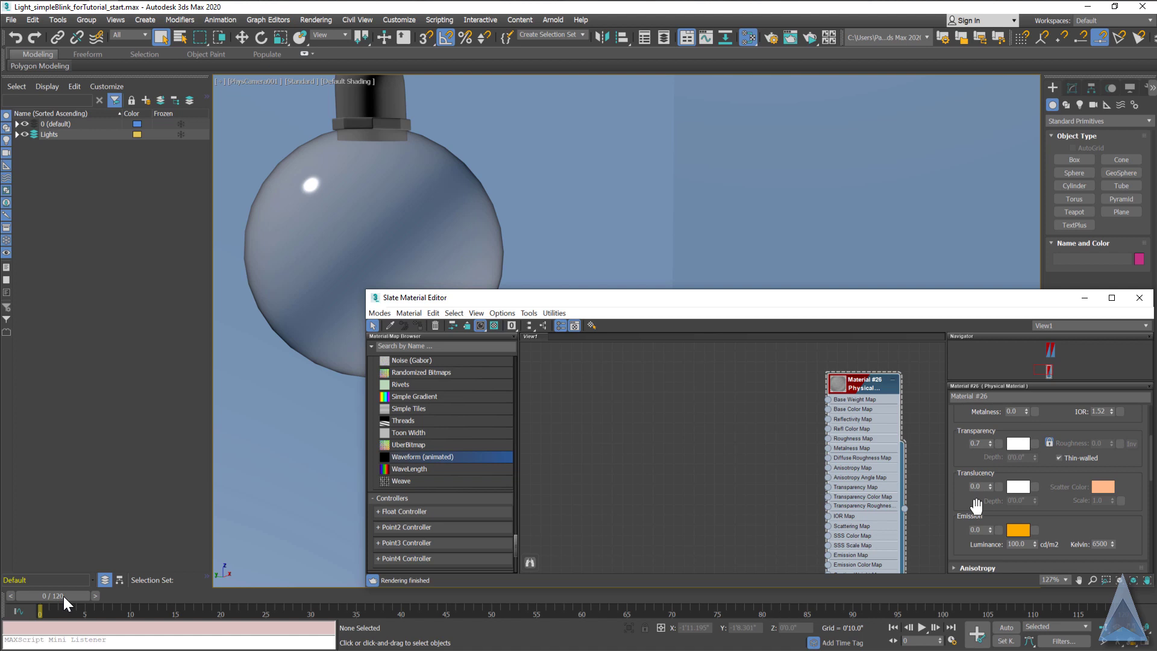
scroll(400, 393, "up", 10)
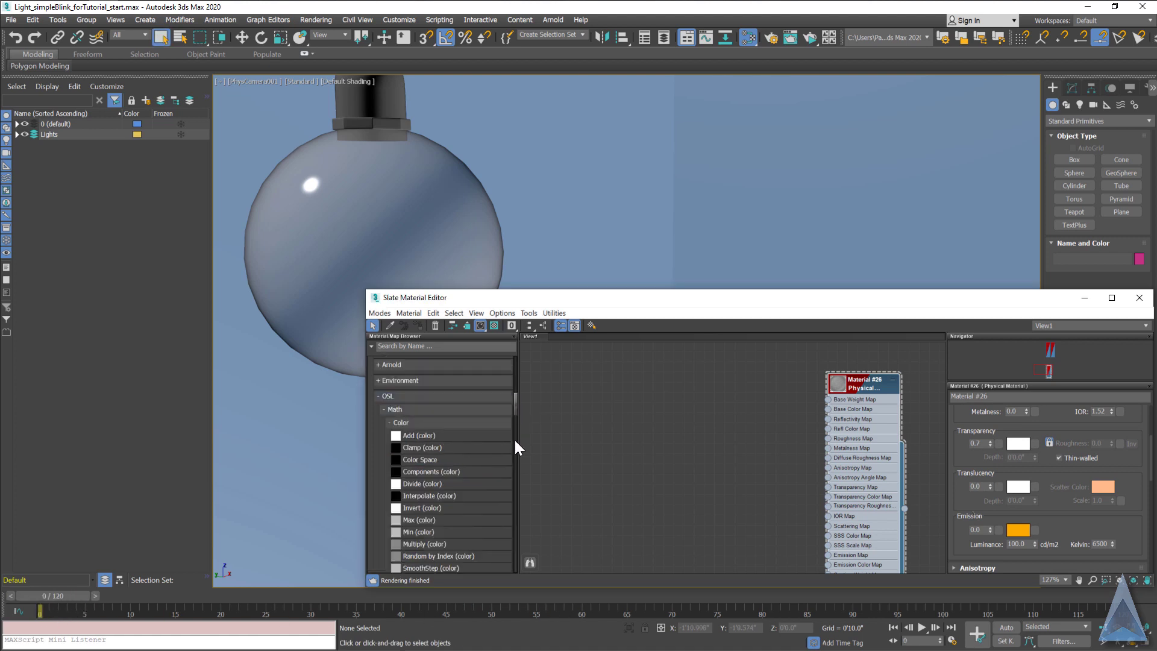
scroll(516, 408, "down", 10)
Add a Waveform (animated) map, wire its Col to Base Color Map, and preview frame 84
left_click(384, 497)
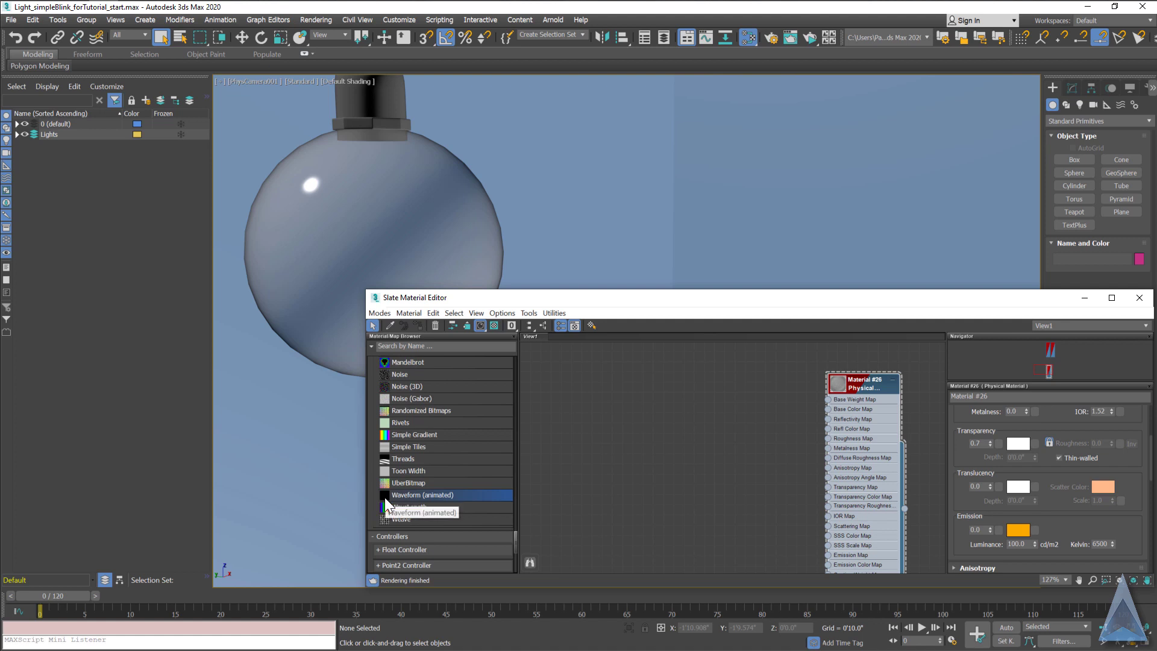
left_click_drag(385, 497, 734, 404)
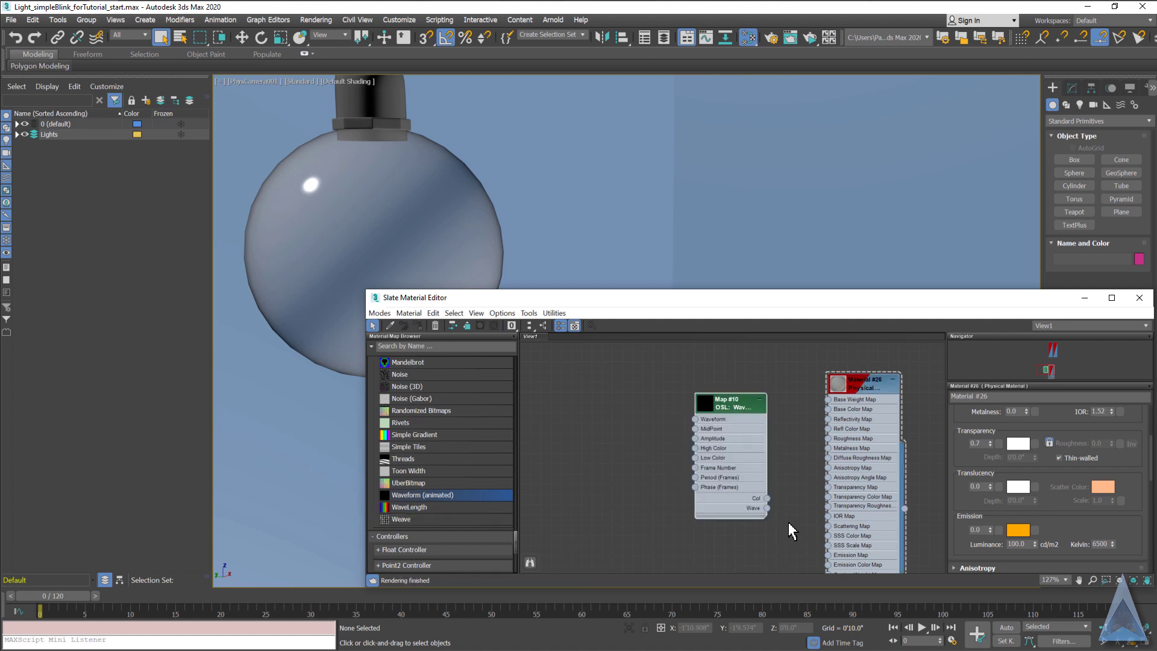
left_click_drag(767, 498, 826, 408)
left_click_drag(57, 596, 275, 631)
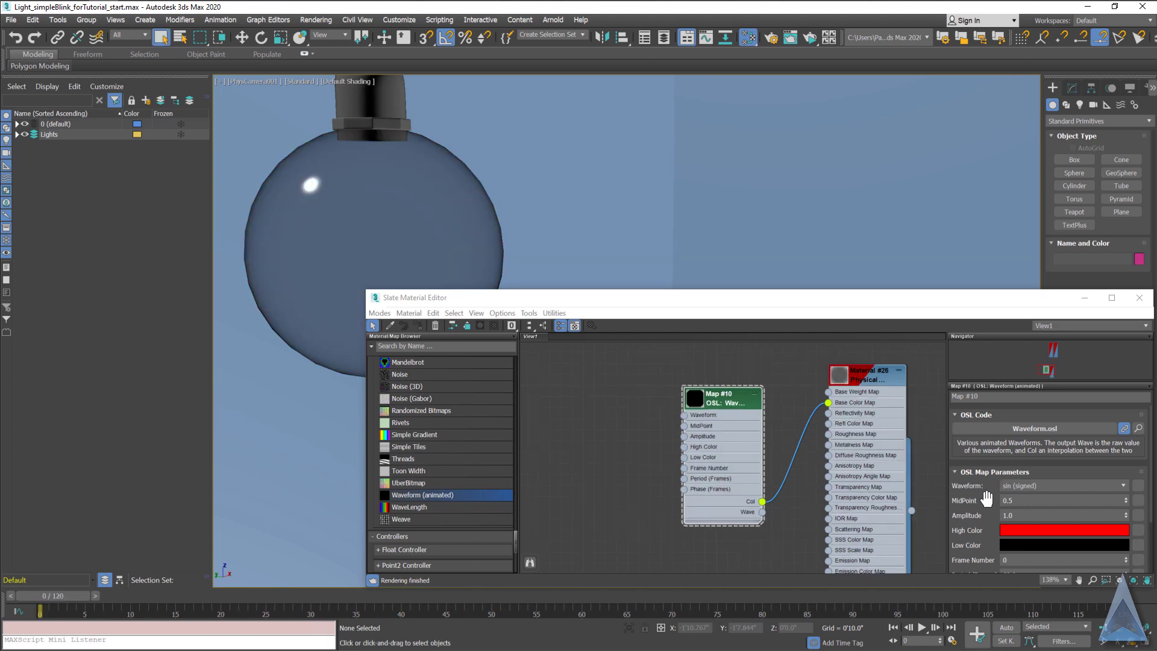
Review the Waveform shape list keeping sin (signed), then bring up sinewaveillustration.psd
left_click_drag(985, 500, 979, 455)
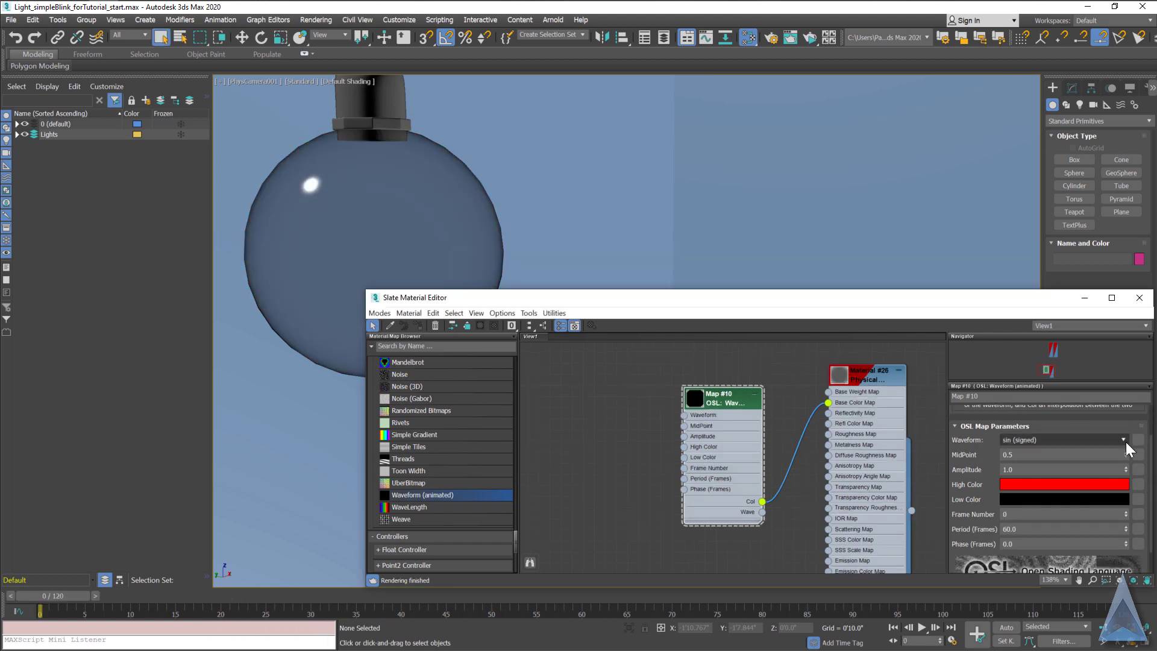
left_click(1024, 440)
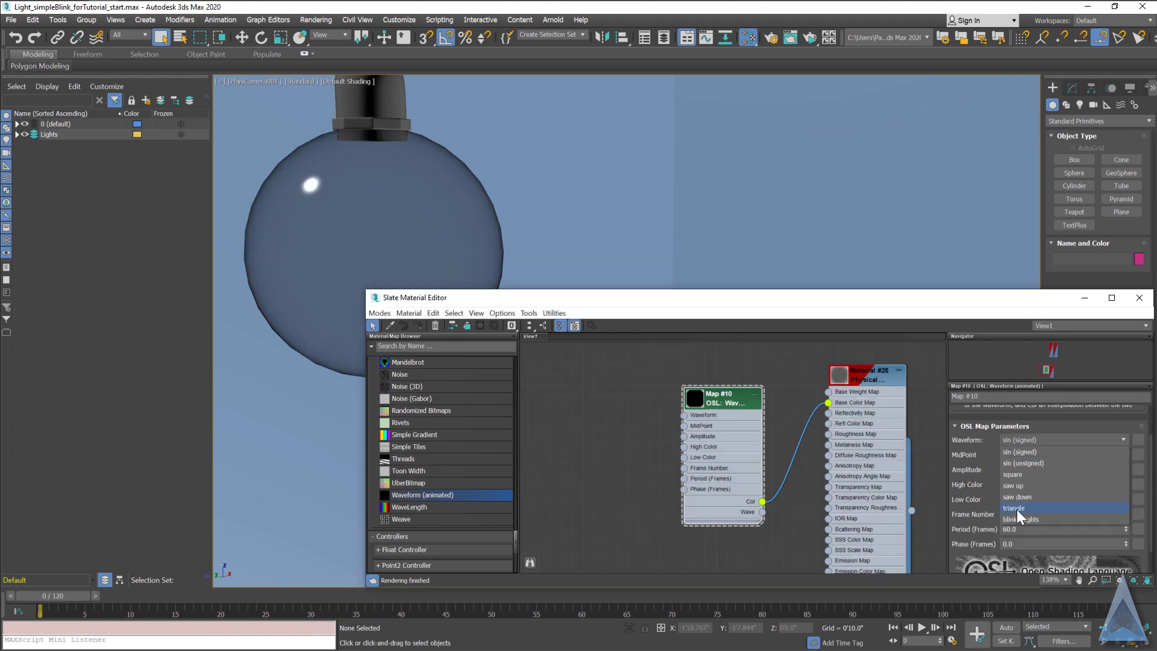
left_click(973, 500)
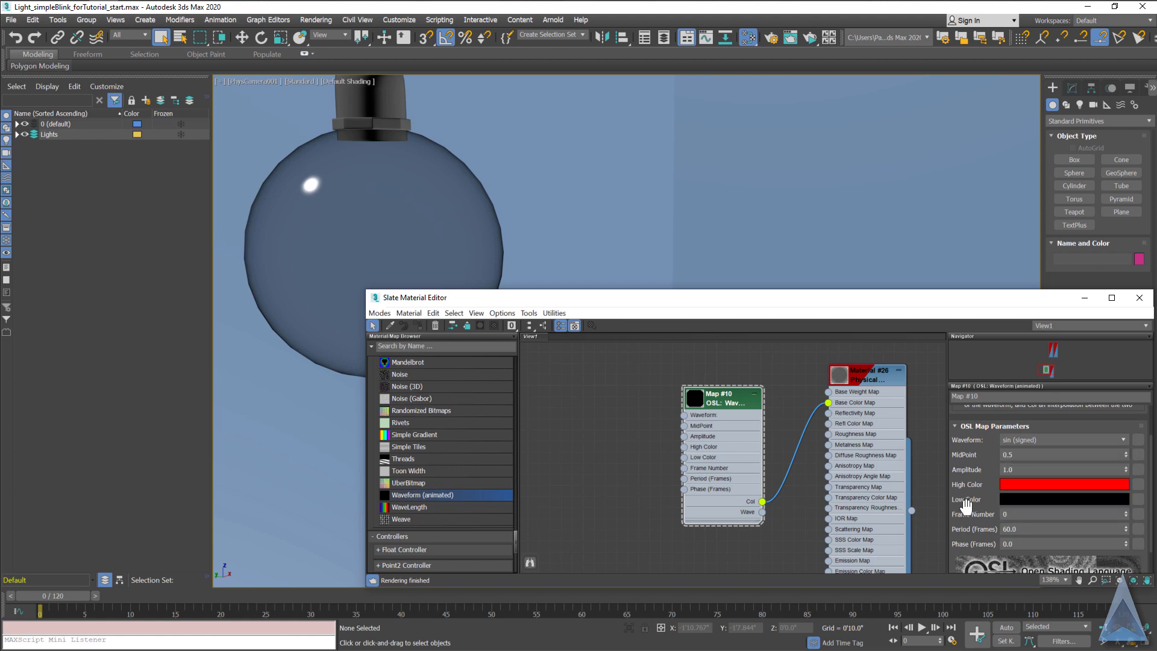
left_click(1046, 442)
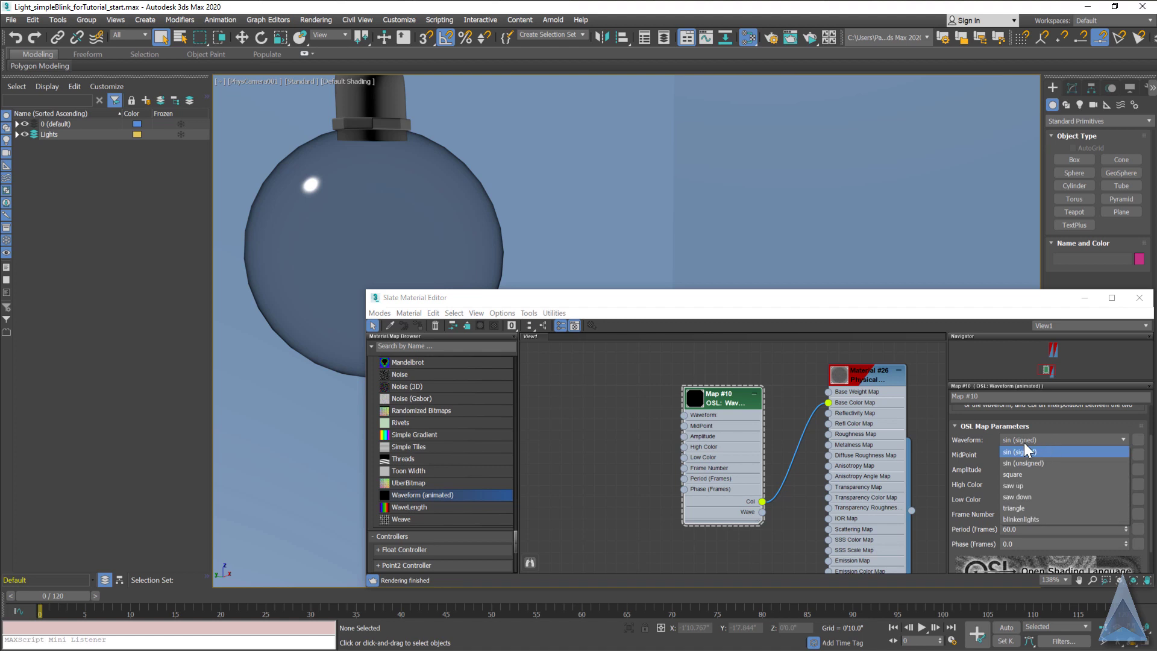
key("alt+Tab")
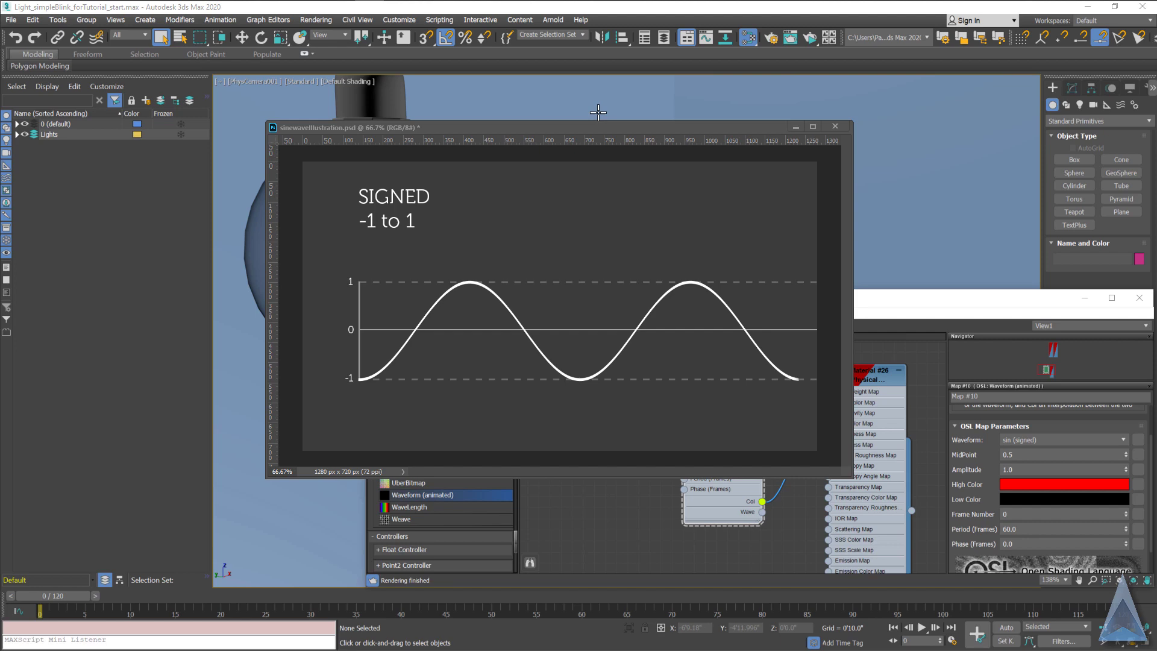
Move the illustration aside, scrub to frame 34, return to frame 0, and restore the illustration
left_click_drag(735, 131, 1156, 131)
left_click_drag(54, 598, 354, 601)
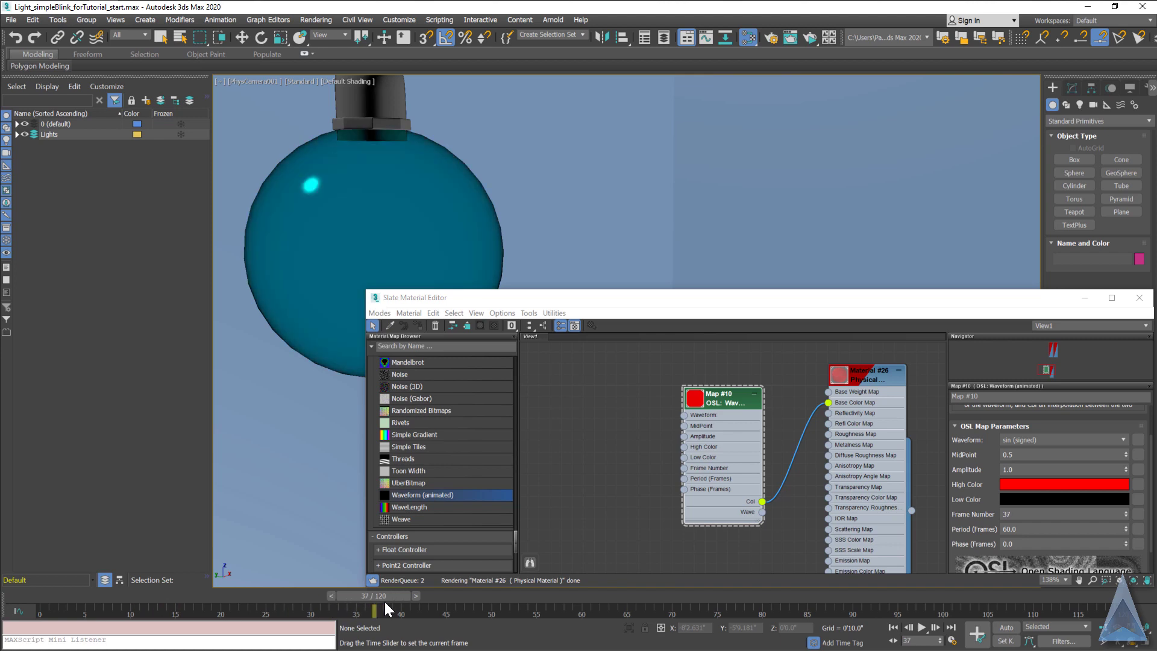
key("Home")
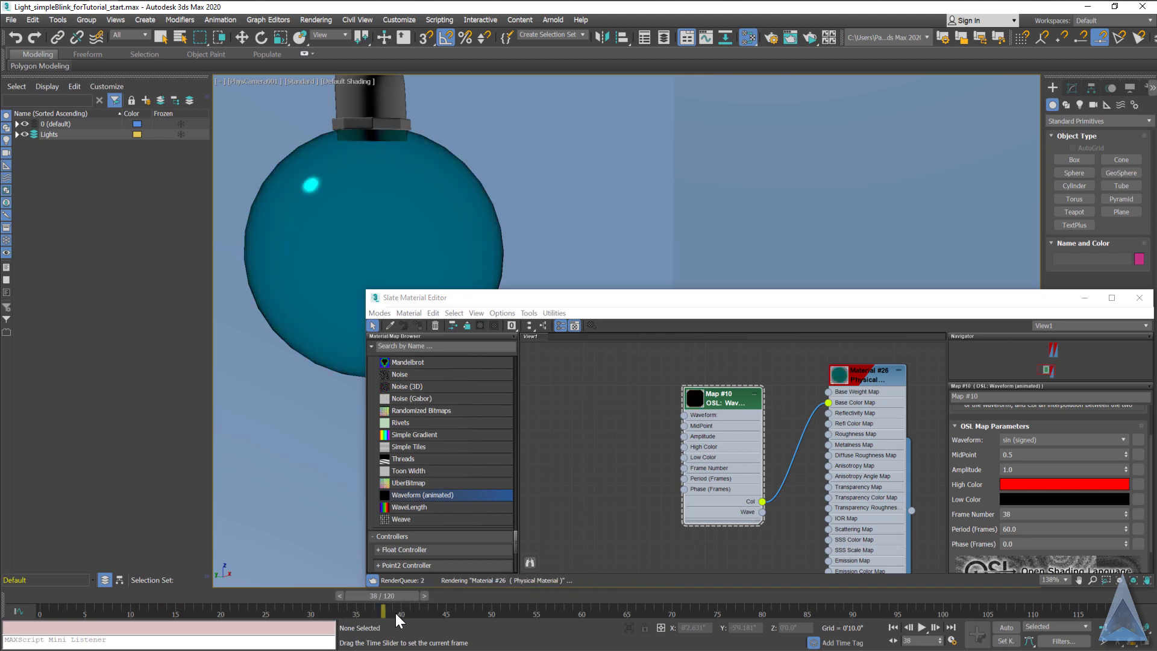
left_click_drag(1156, 110, 601, 136)
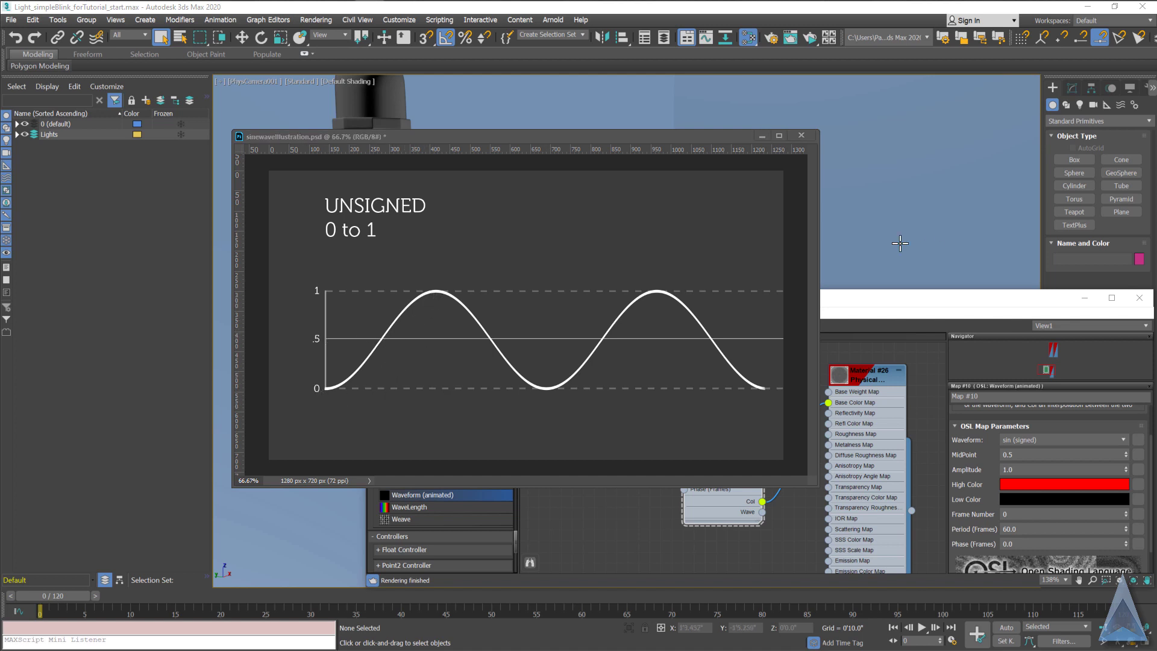
Switch the Waveform to sin (unsigned) and preview the pulse at frame 11
left_click(901, 173)
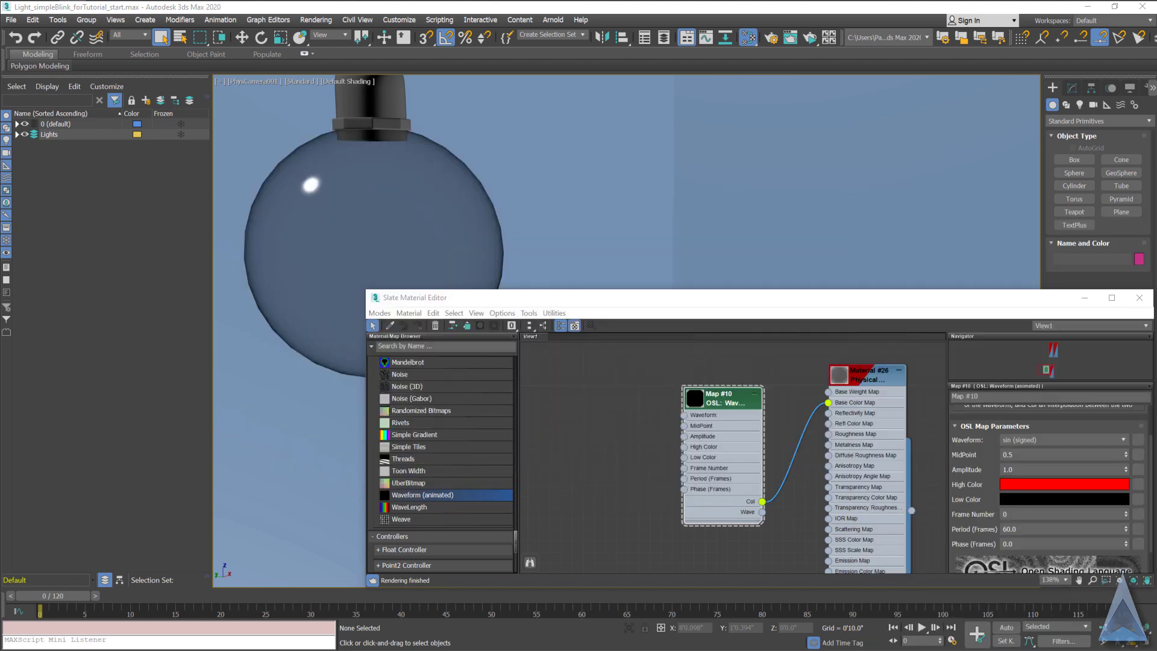
left_click(1052, 440)
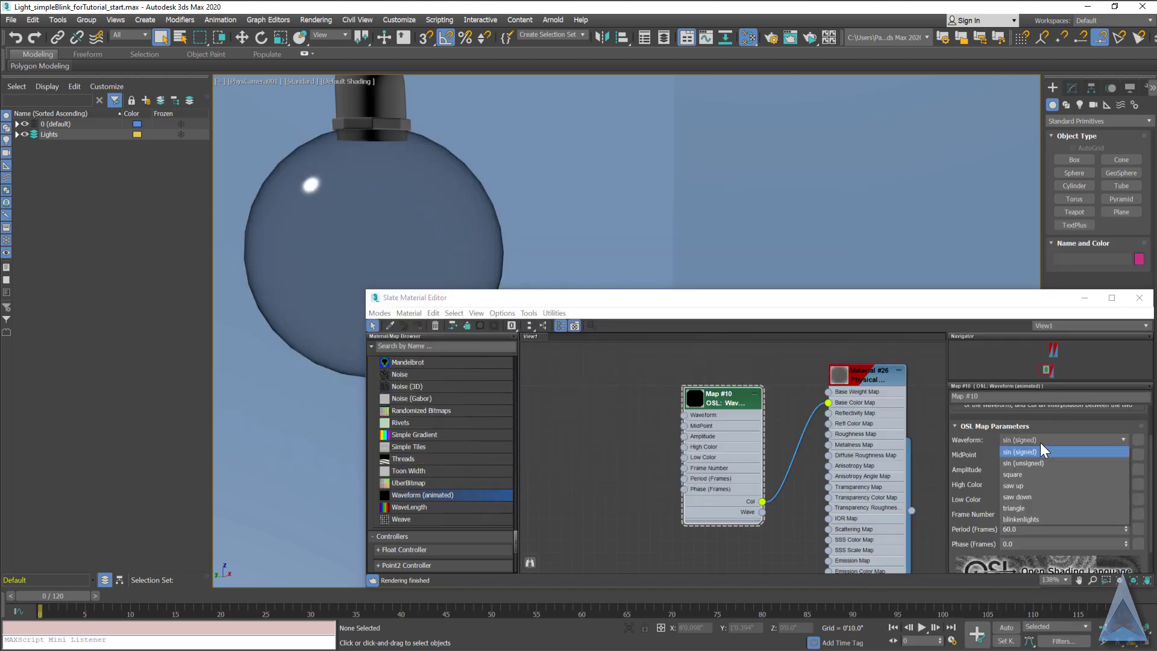
left_click(1012, 463)
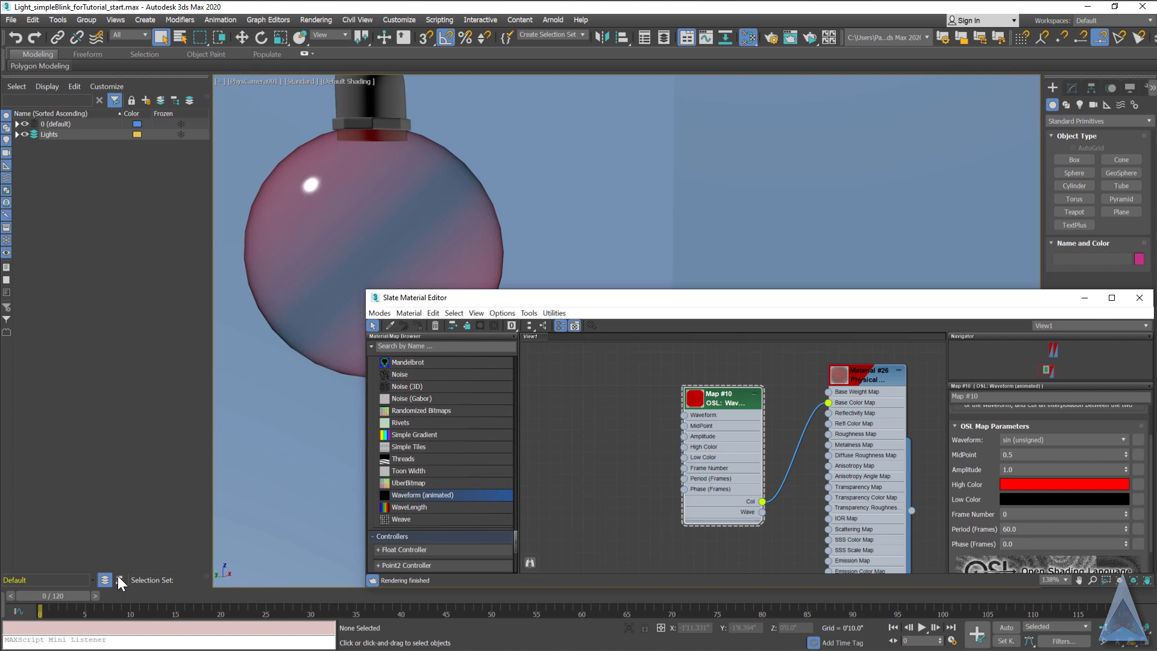
left_click_drag(66, 595, 975, 593)
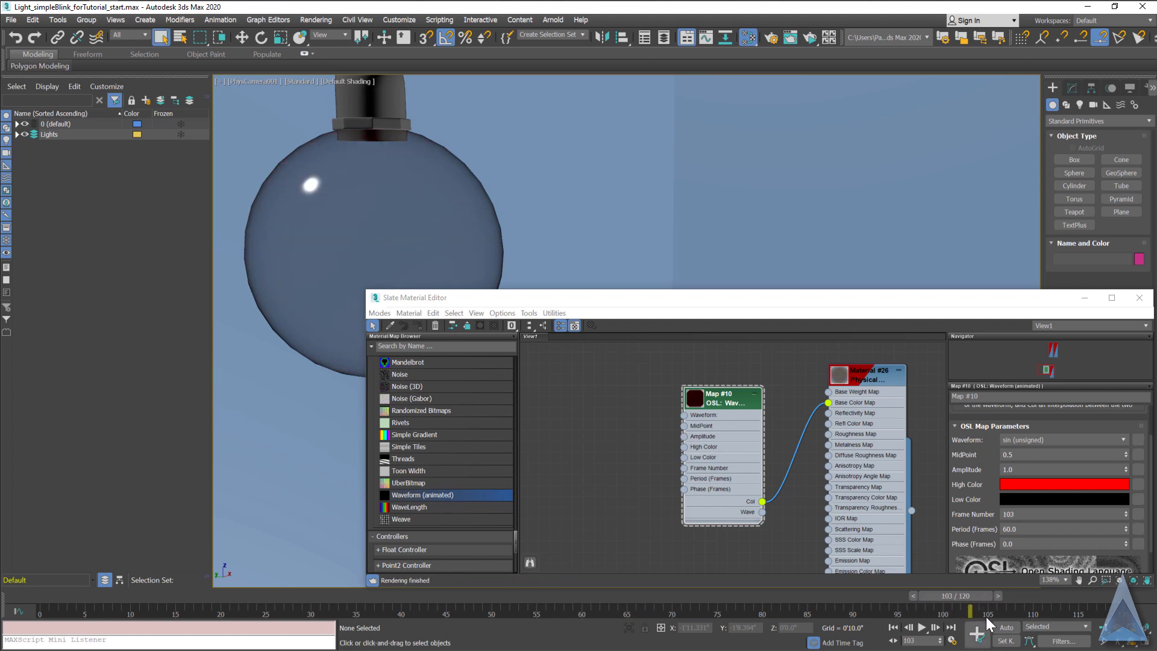
key("Home")
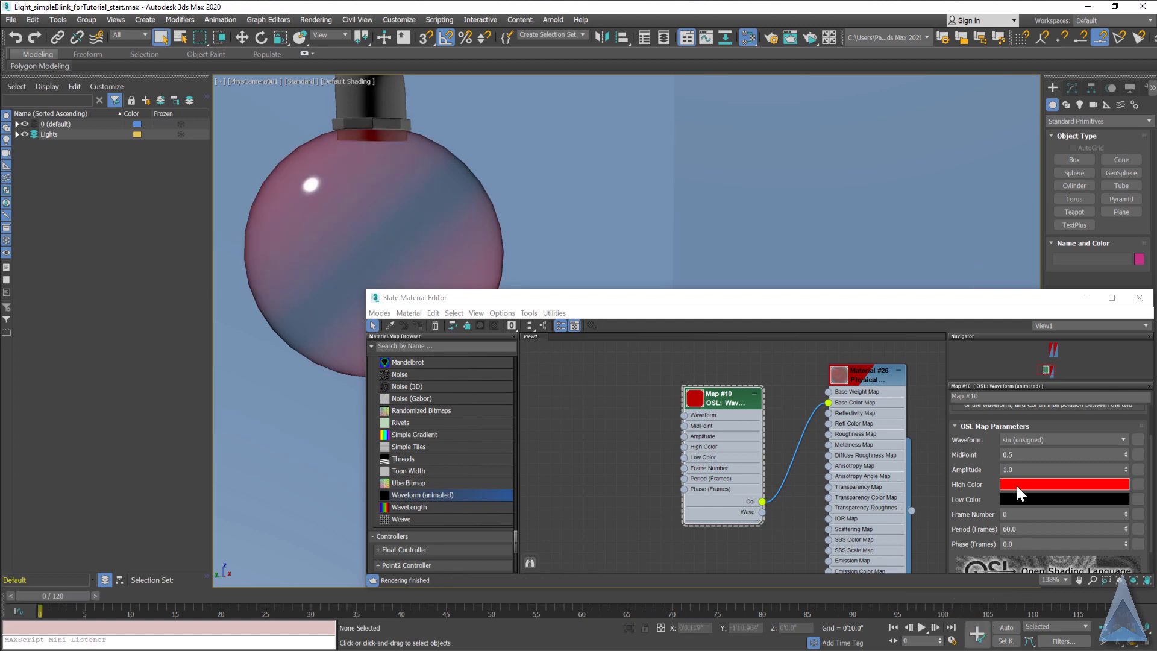
Set the Waveform High Color to white and preview at frame 78
left_click(1064, 484)
left_click(747, 247)
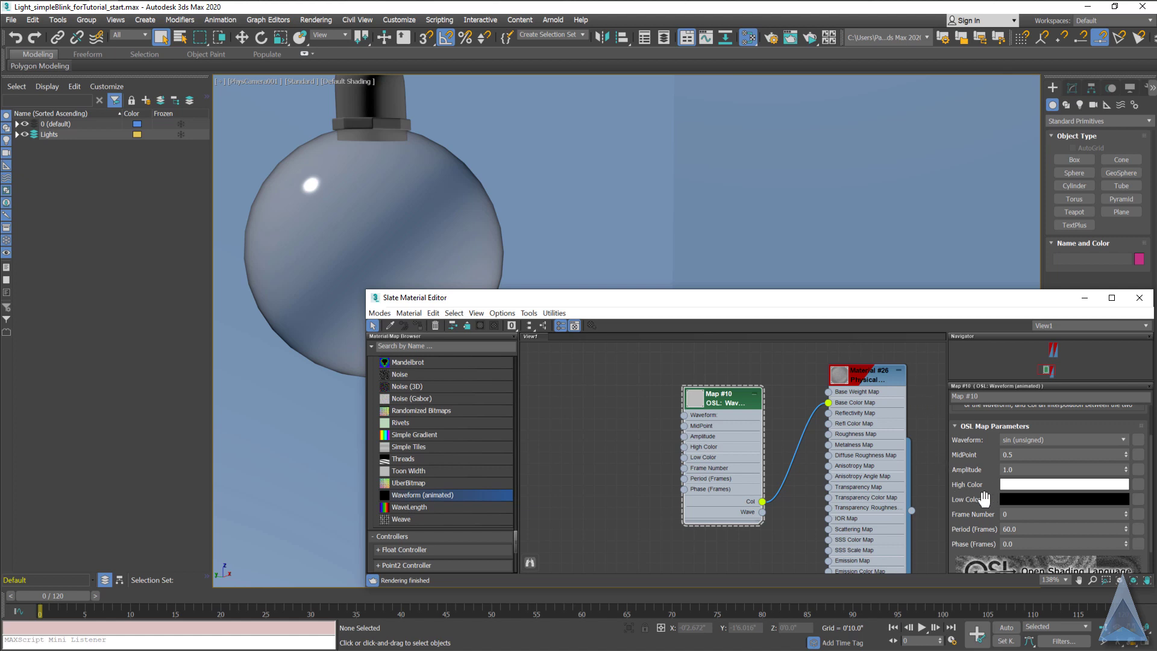
mouse_move(81, 596)
left_mouse_down()
mouse_move(964, 591)
mouse_move(81, 600)
left_mouse_up()
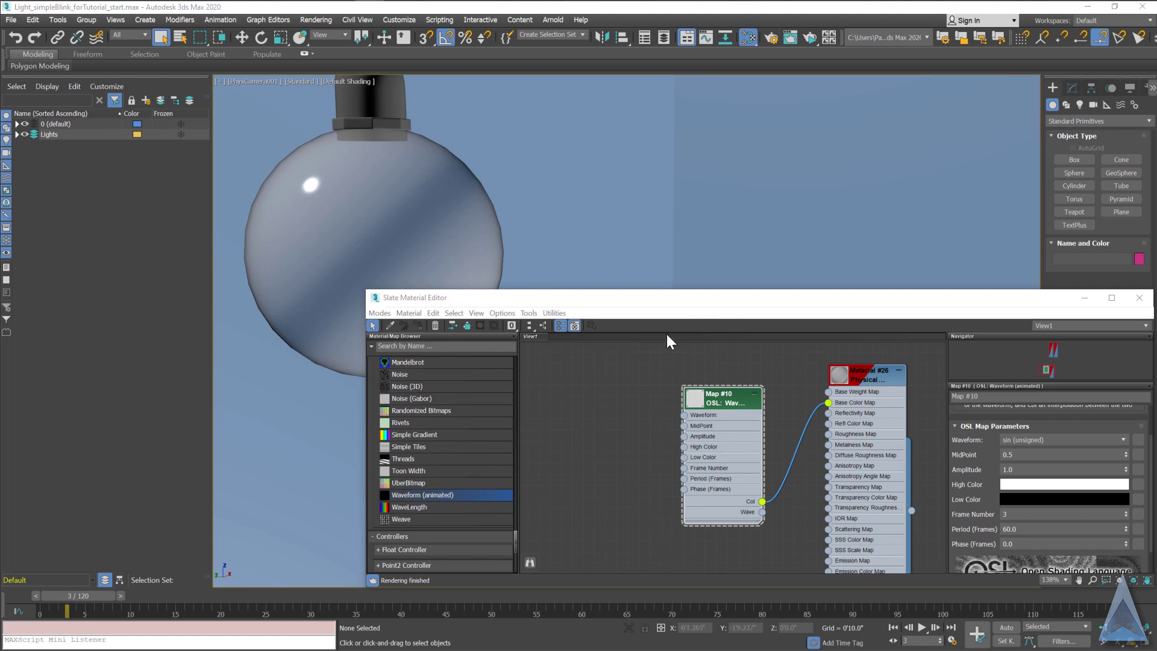
Preview the pulsing, show a large swatch on Map #10, and view the unsigned sine diagram
left_click_drag(86, 601, 23, 601)
left_click_drag(135, 600, 42, 604)
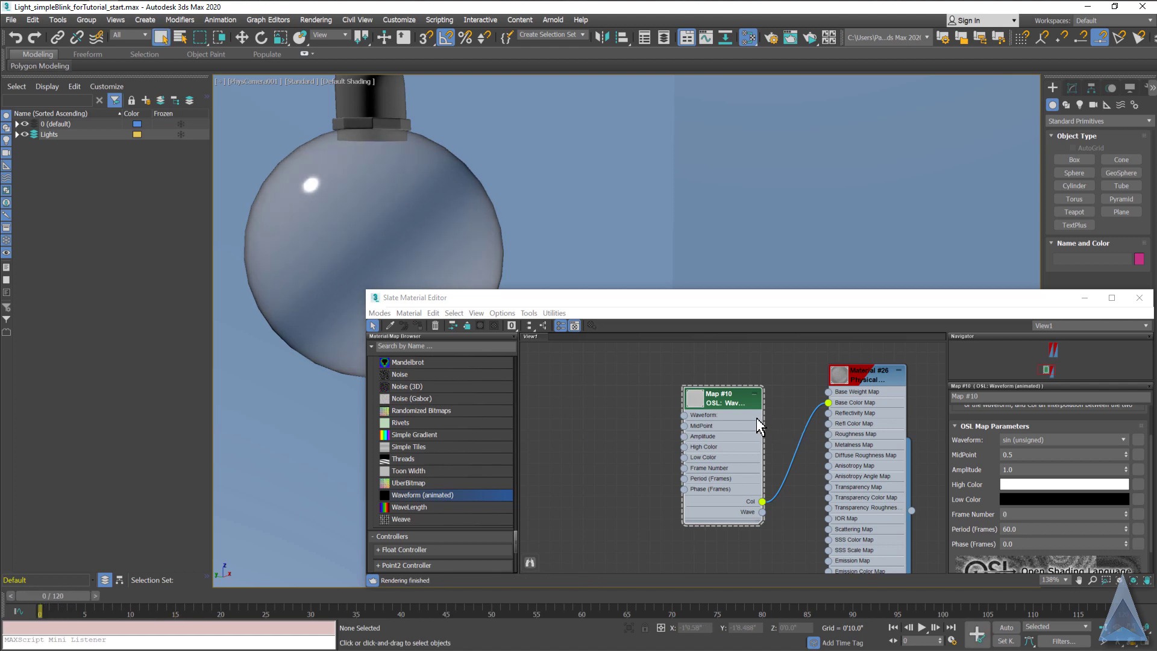
left_click_drag(705, 405, 714, 366)
double_click(714, 389)
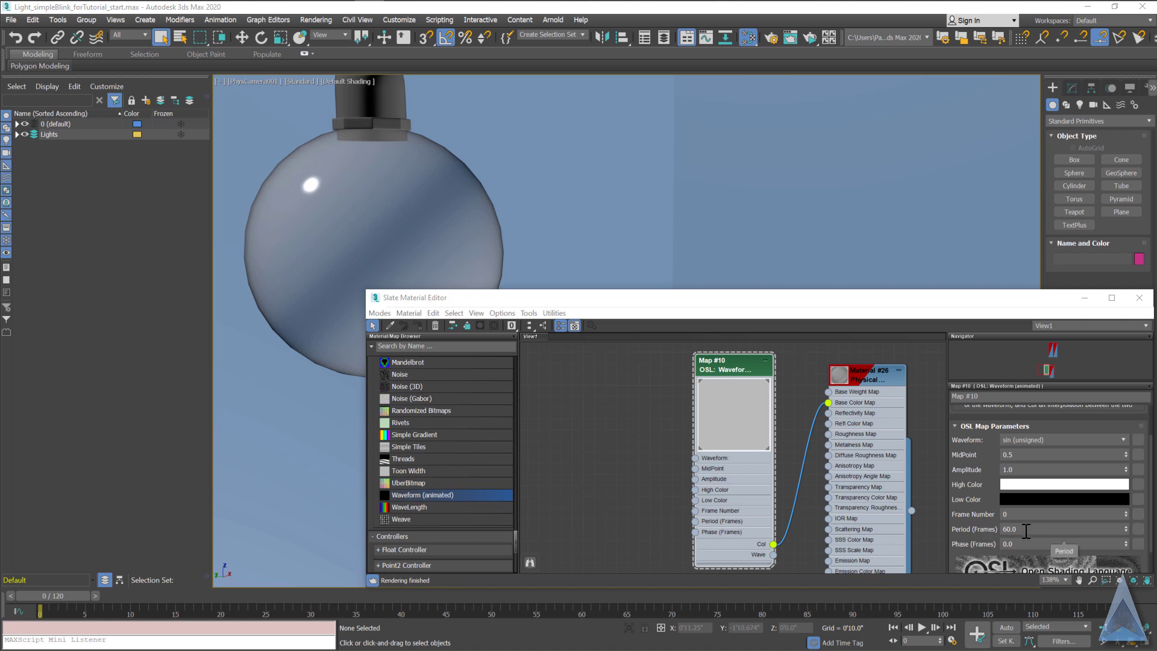
key("alt+Tab")
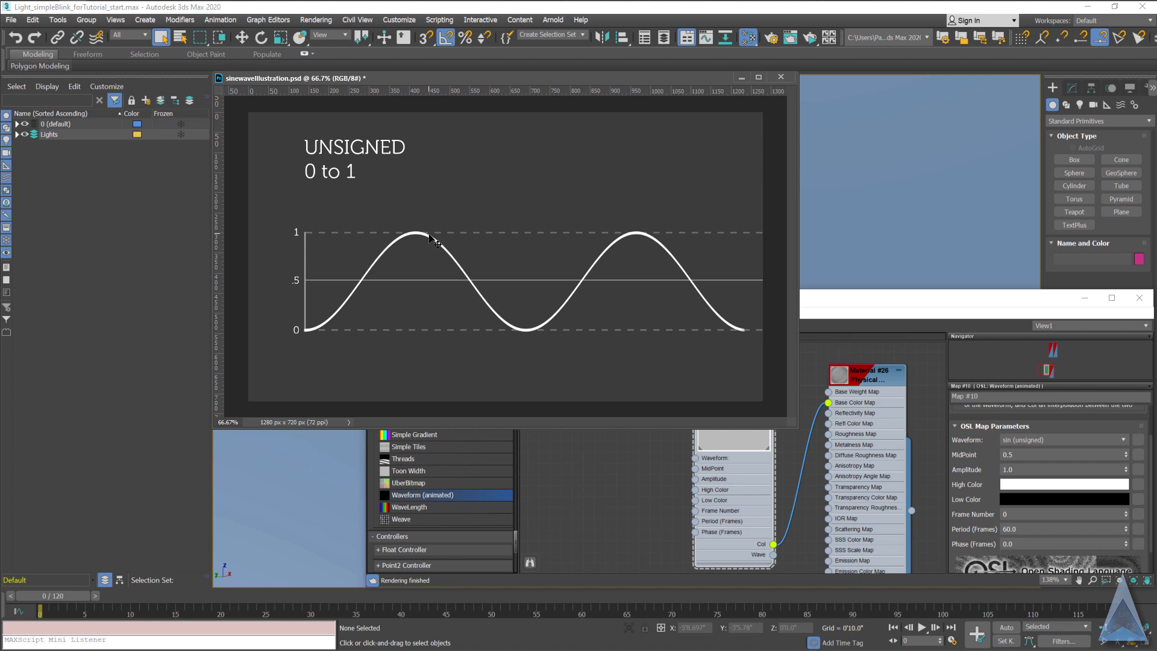
Set the Waveform Period to 30 frames and scrub to frame 32 to watch the bulb
left_click(1030, 534)
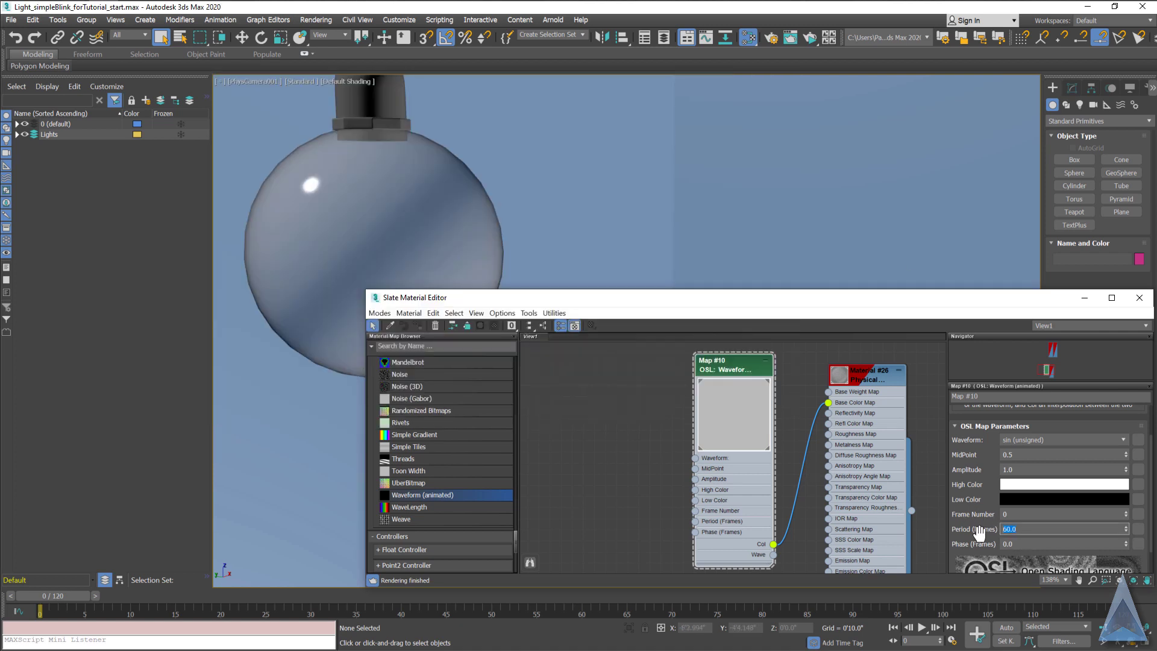
key("Return")
left_click_drag(76, 598, 373, 611)
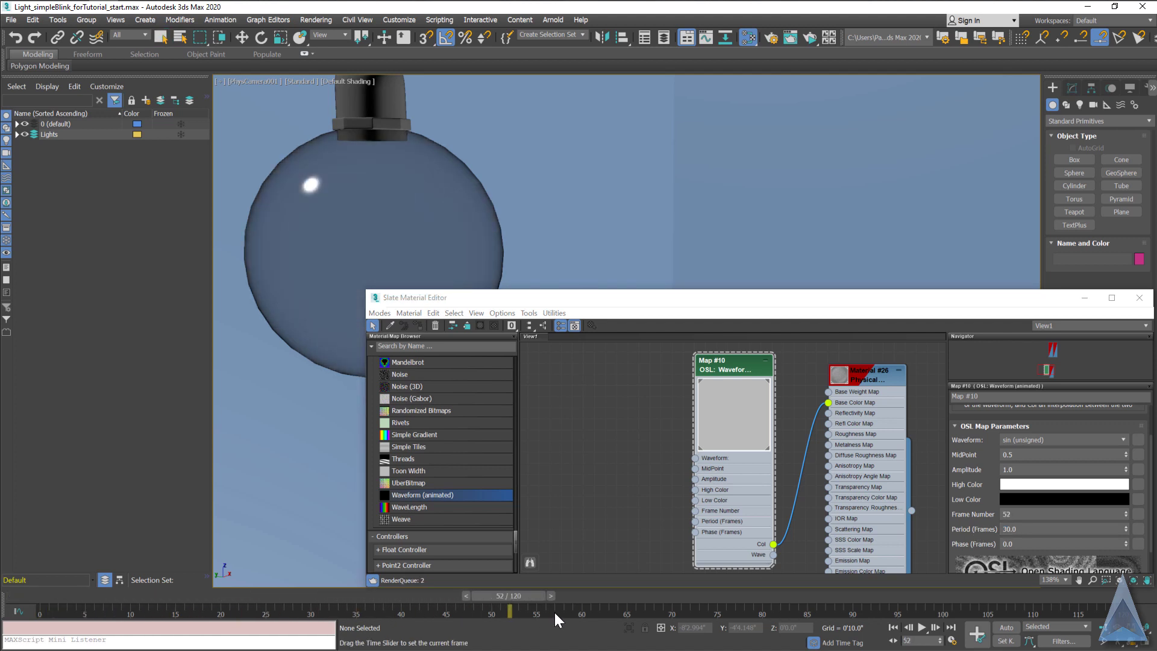
left_click_drag(554, 613, 37, 605)
key("alt+Tab")
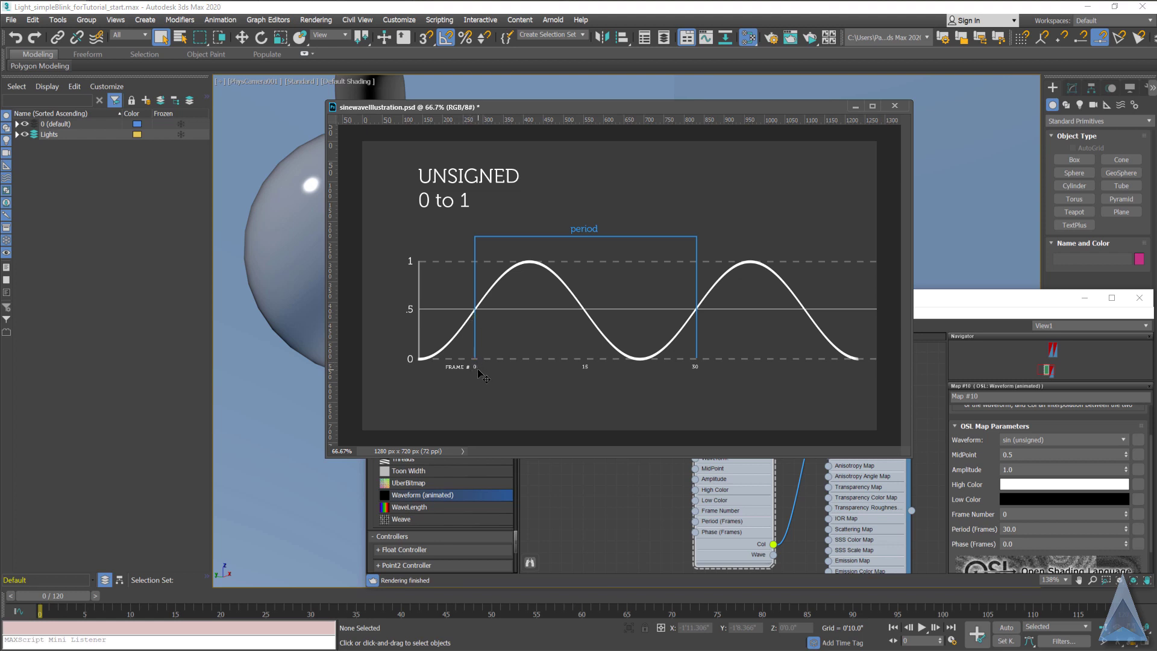
View the sine-wave diagram enlarged at 100%, then select the Waveform Phase (Frames) value
left_click_drag(318, 464, 229, 511)
key("ctrl+1")
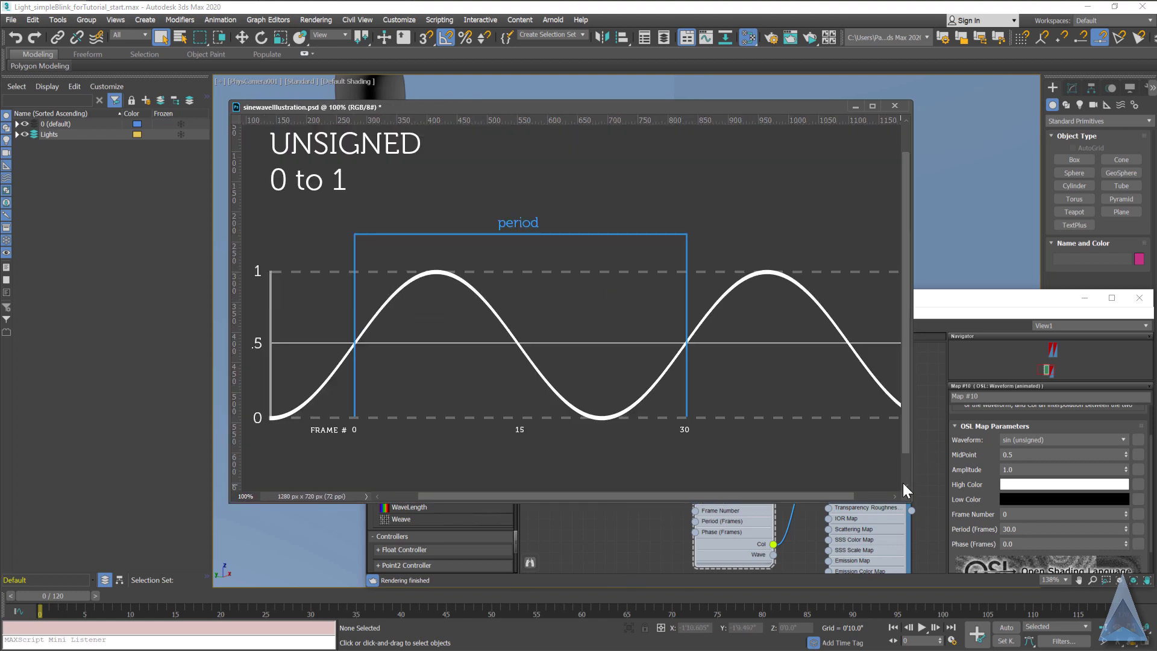
left_click_drag(912, 511, 1010, 536)
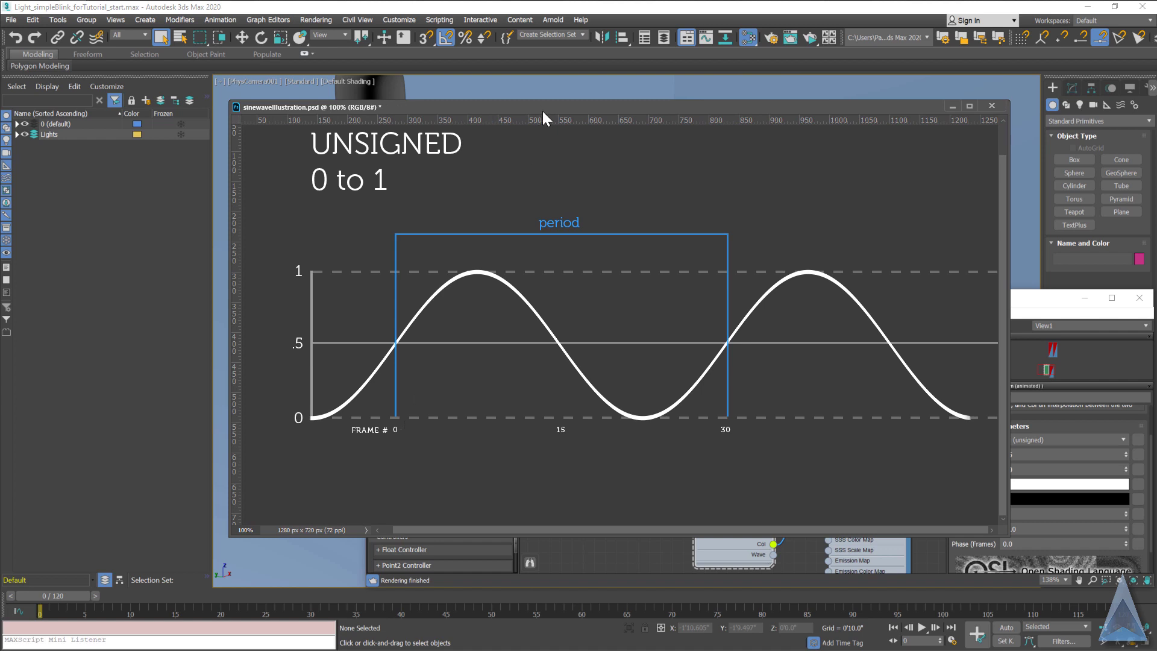
left_click_drag(542, 111, 505, 75)
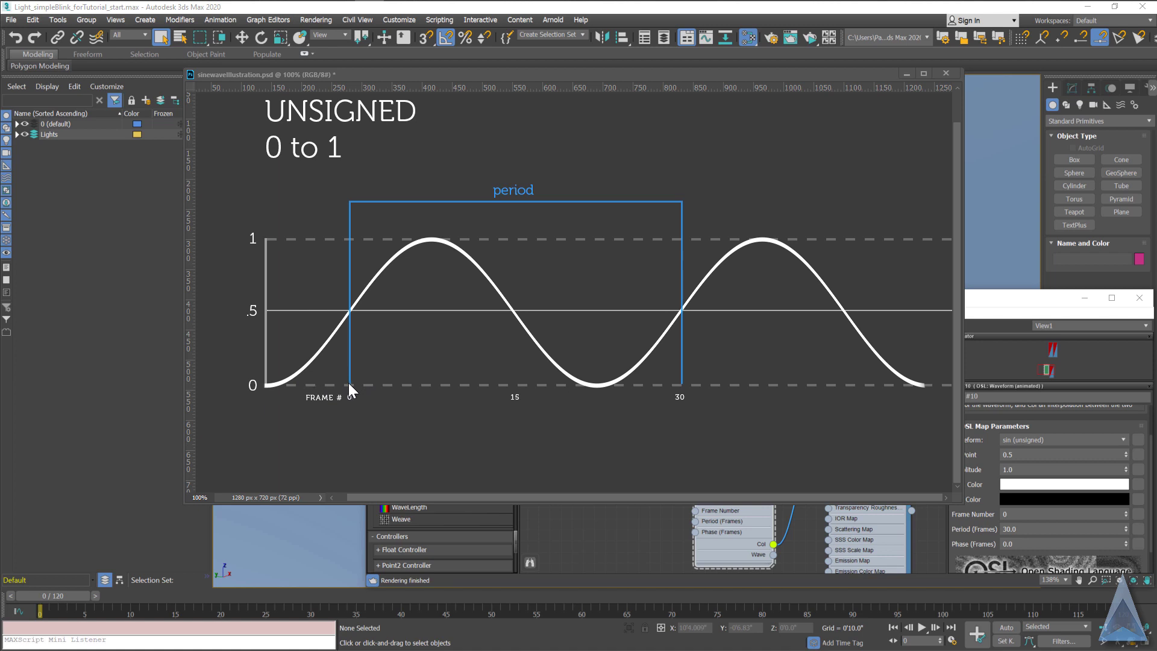
double_click(1007, 543)
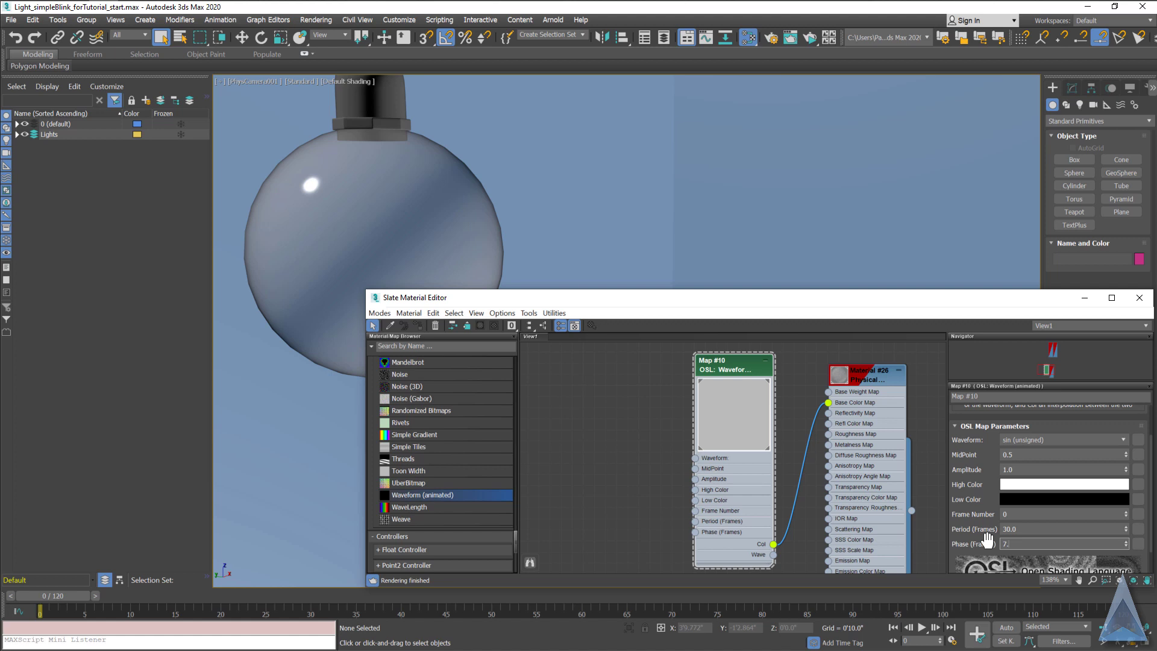
Set Phase to 7.5 frames, check frame 20, compare with the diagram, and zoom out the node view
key("Return")
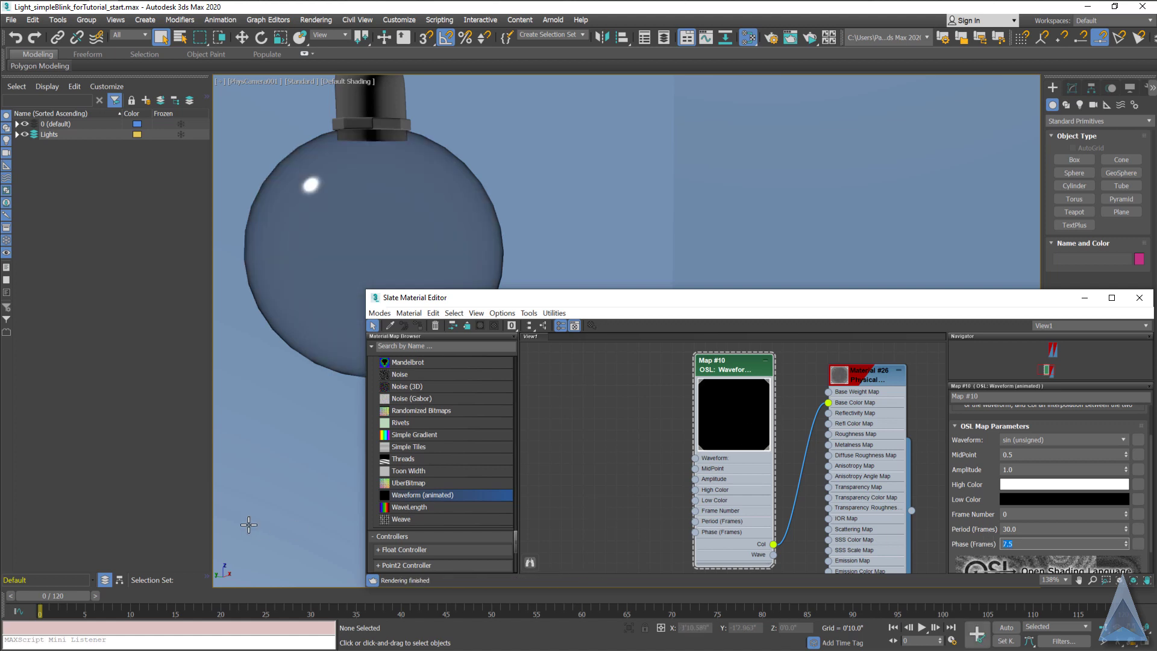
left_click_drag(74, 593, 192, 635)
key("Home")
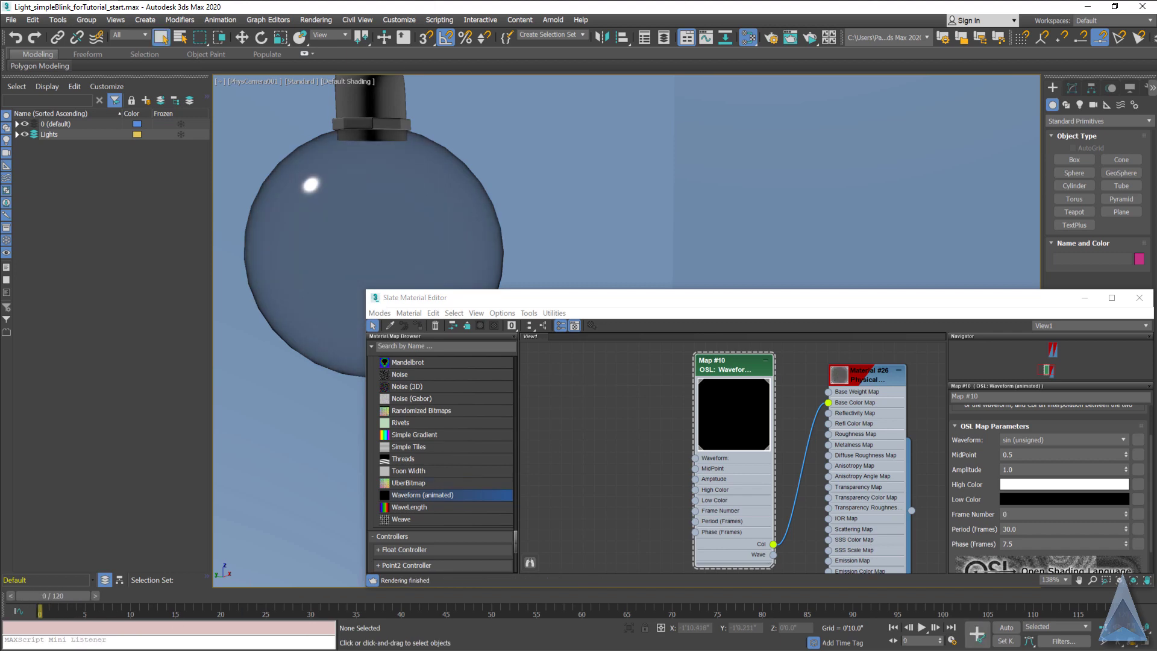
key("alt+Tab")
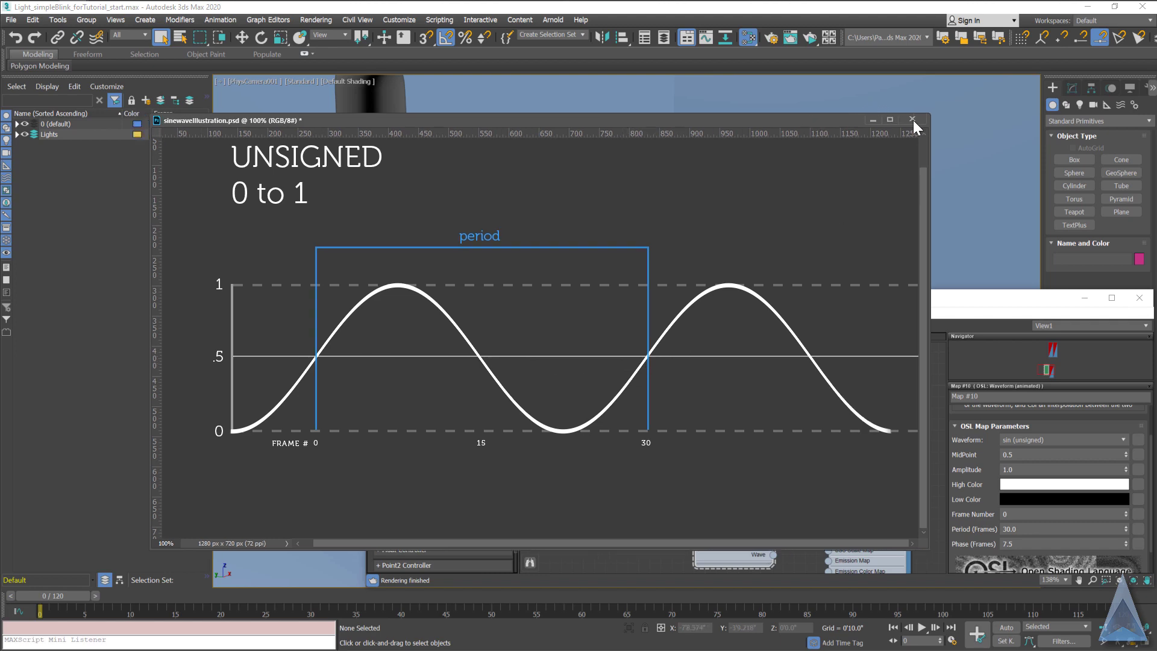
key("alt+Tab")
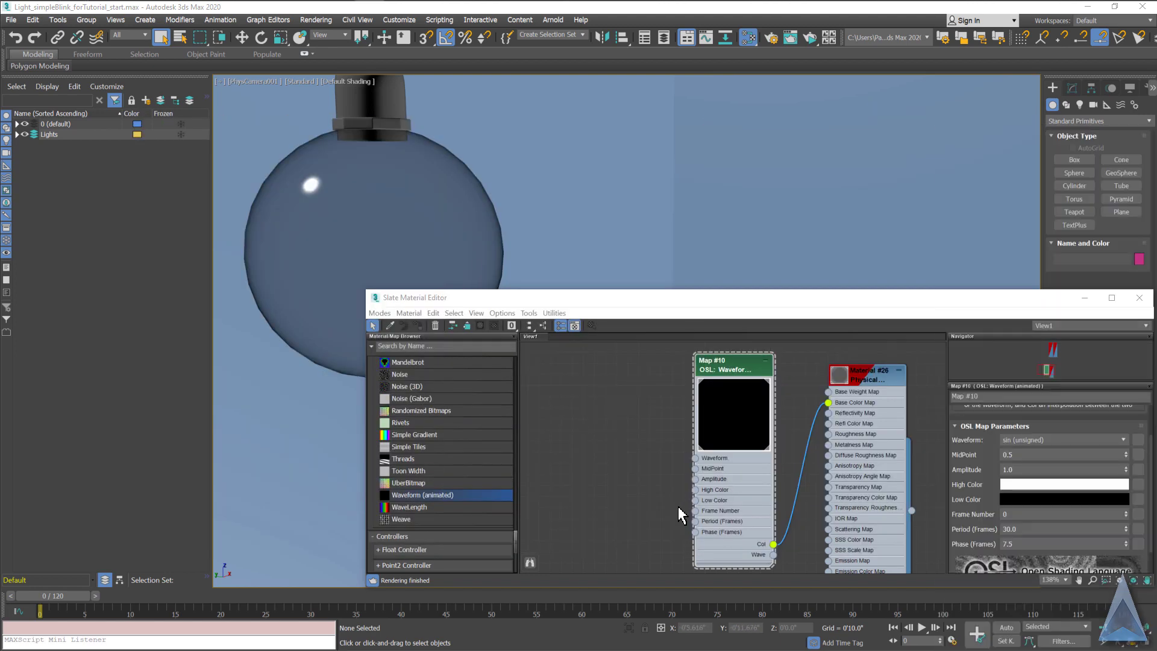
scroll(684, 516, "down", 2)
middle_click_drag(683, 516, 606, 445)
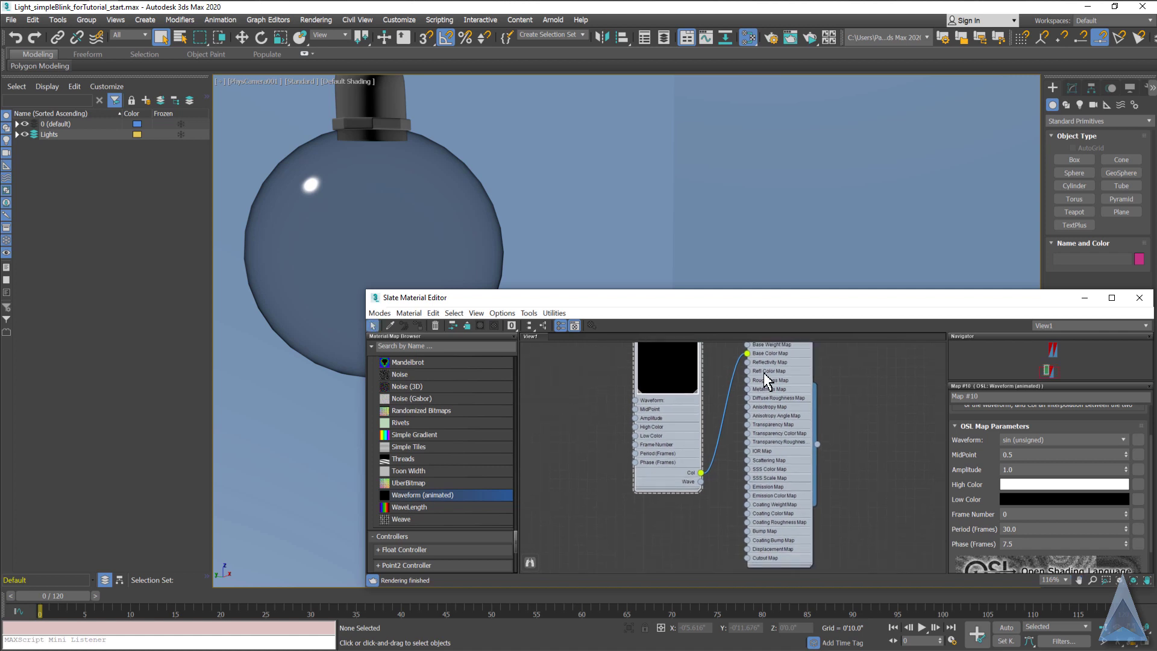
Rewire the Waveform Col output from Base Color to Emission Map and check the glow at frame 5
left_click_drag(748, 354, 747, 487)
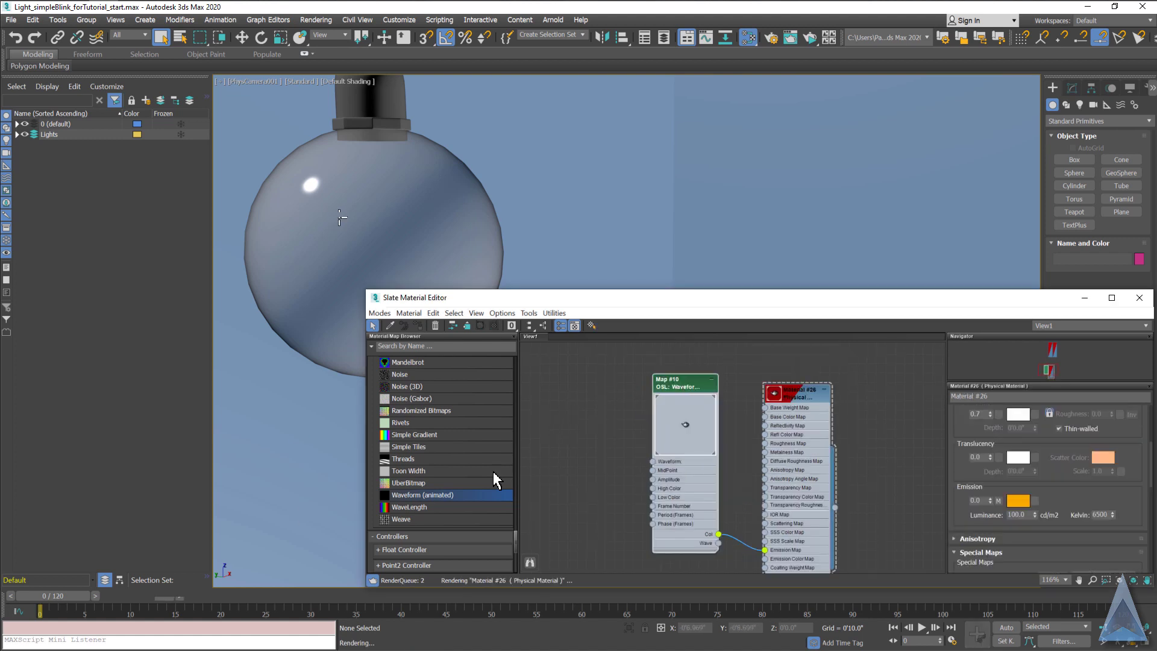
left_click_drag(64, 595, 197, 598)
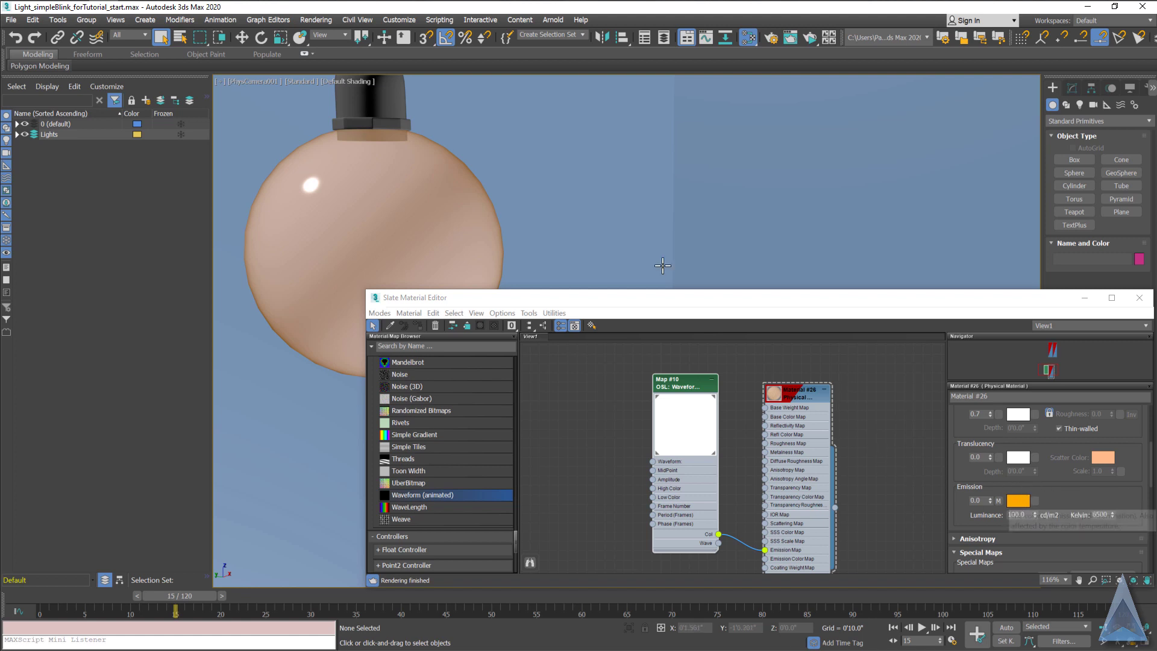
Start an ActiveShade render and scrub frames 22 to 48 watching the bulb pulse, then return to frame 0
left_click(811, 43)
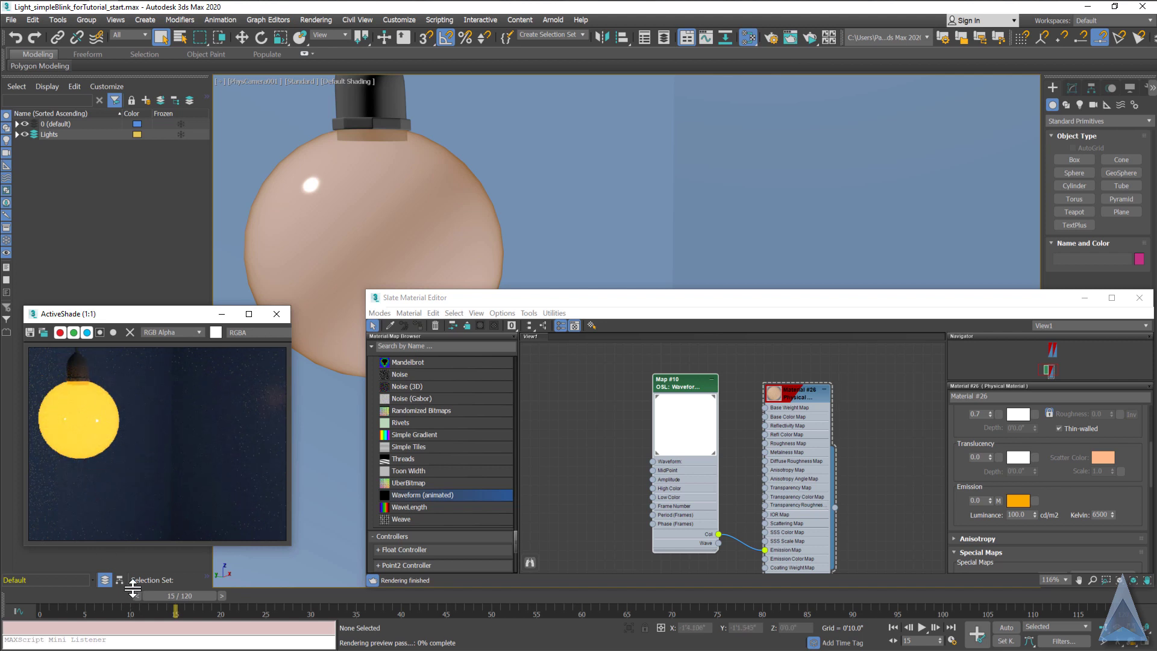
left_click(239, 608)
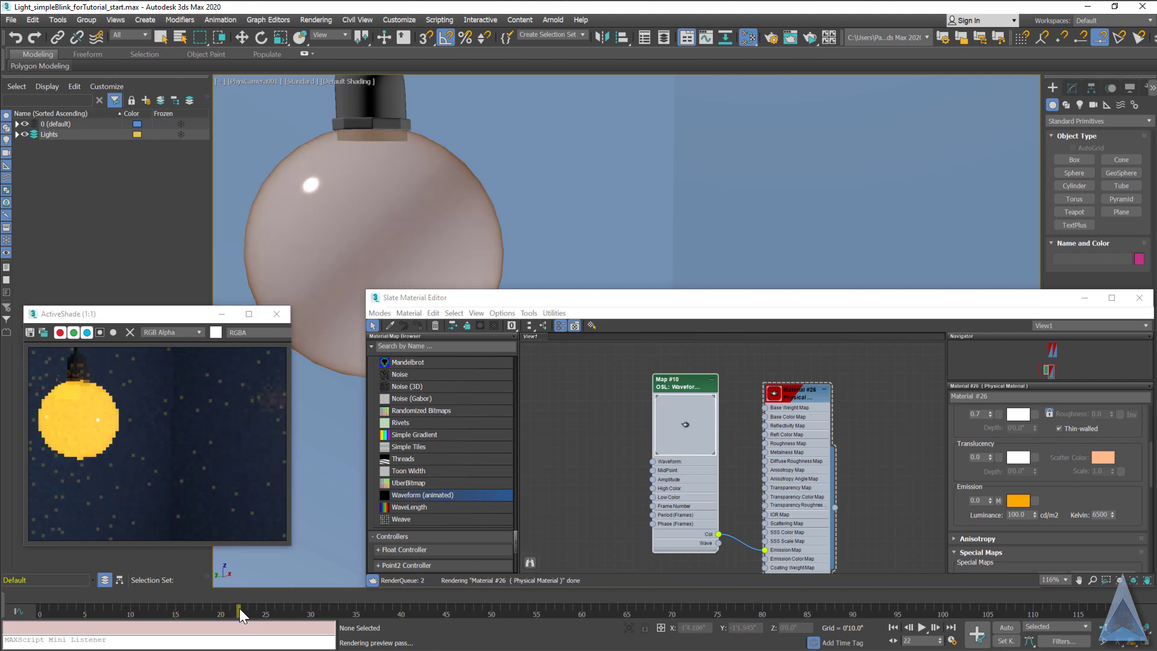
left_click_drag(239, 609, 843, 609)
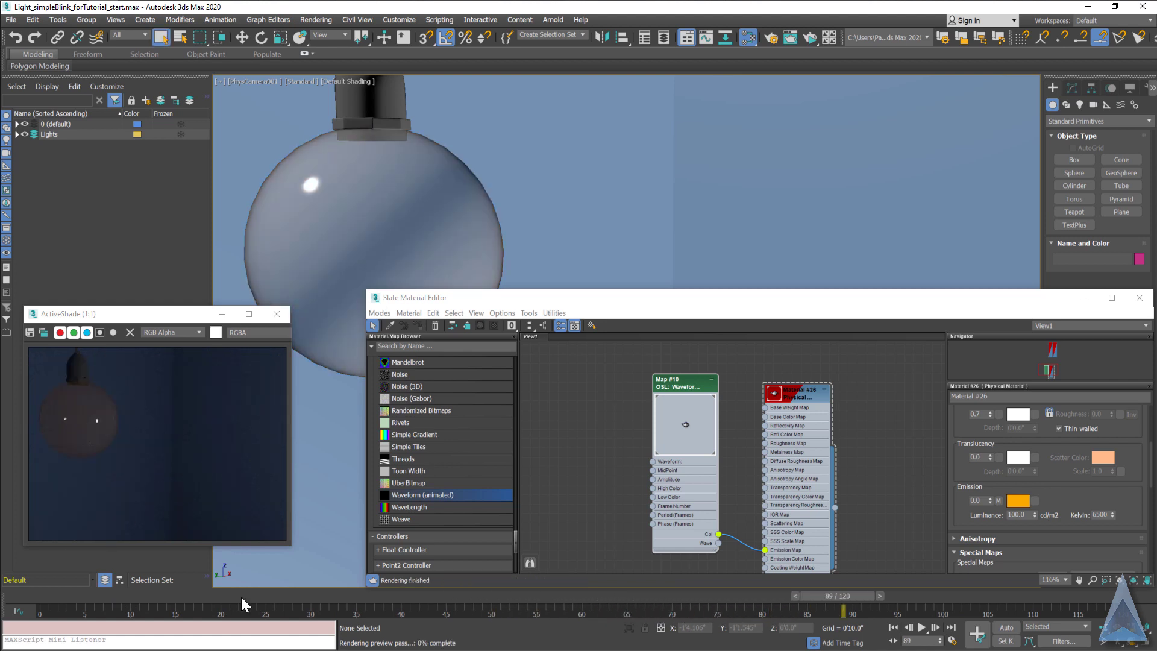
key("Home")
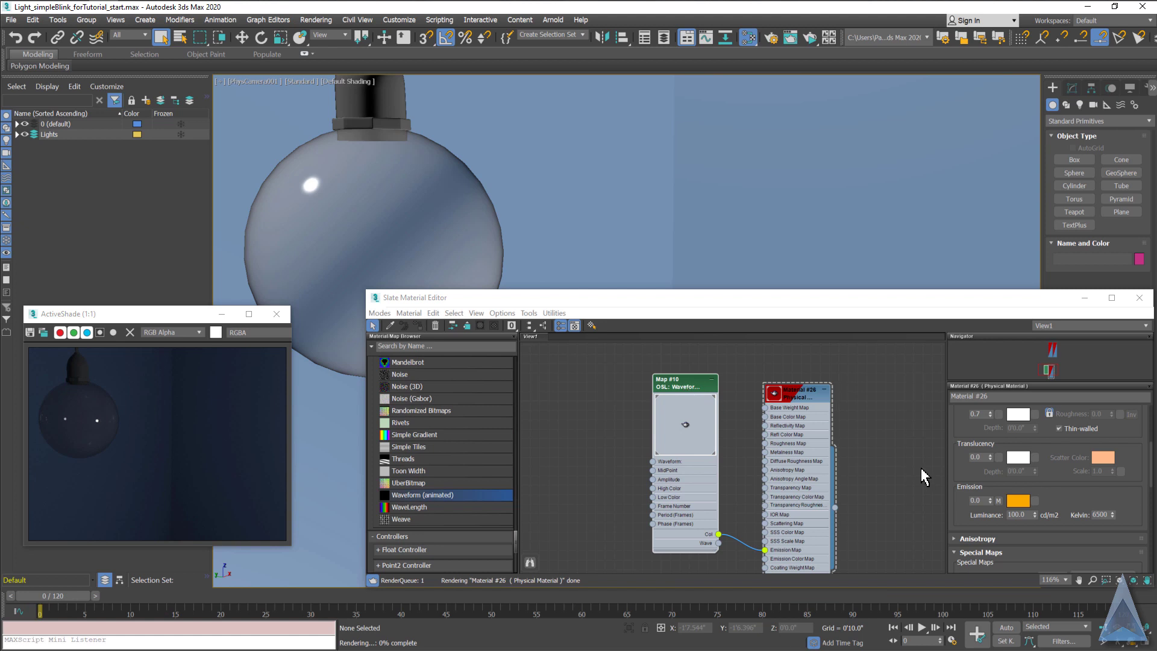
Switch the Waveform map's shape to blinkenlights
scroll(968, 451, "down", 2)
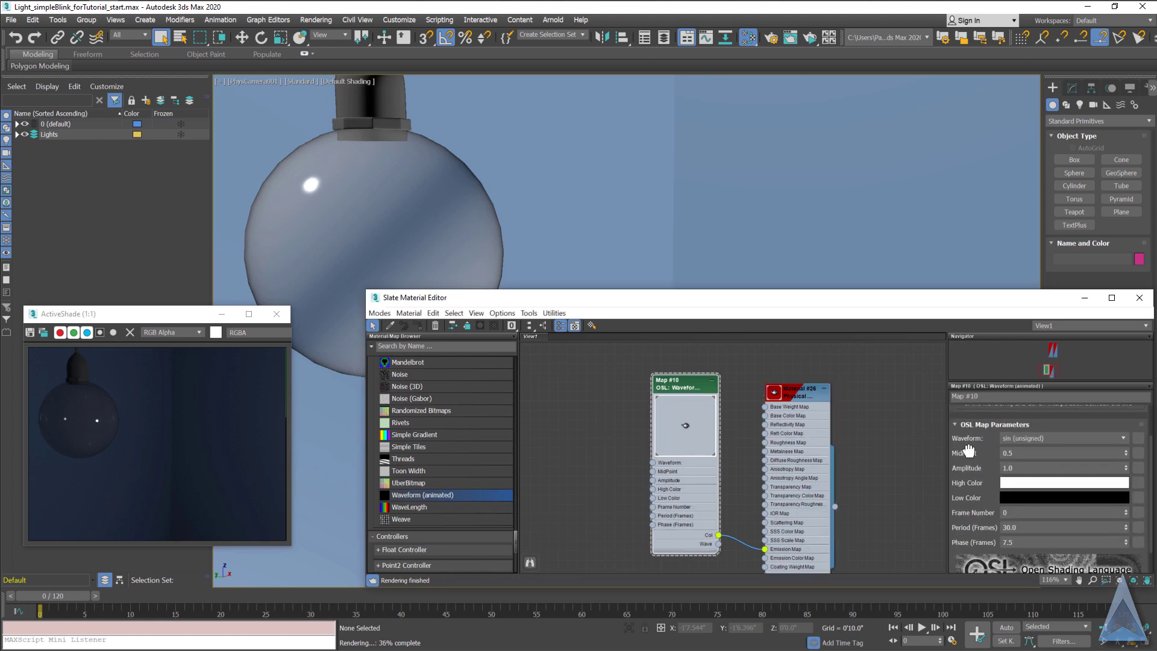
scroll(1034, 422, "down", 1)
left_click(1049, 435)
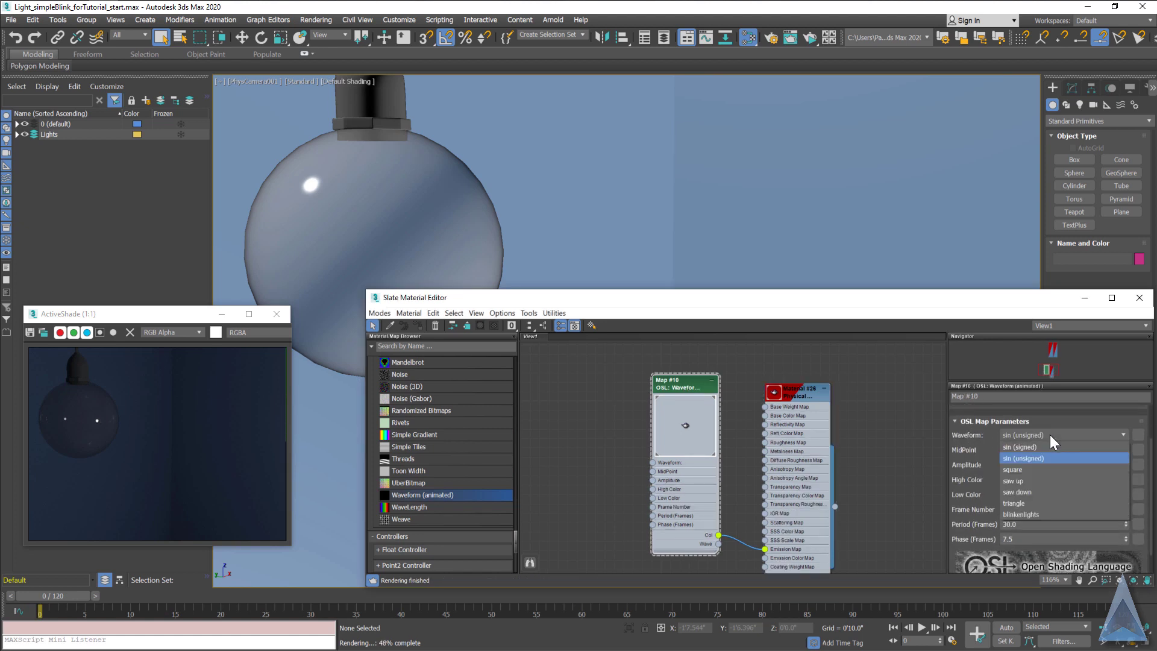
left_click(1029, 515)
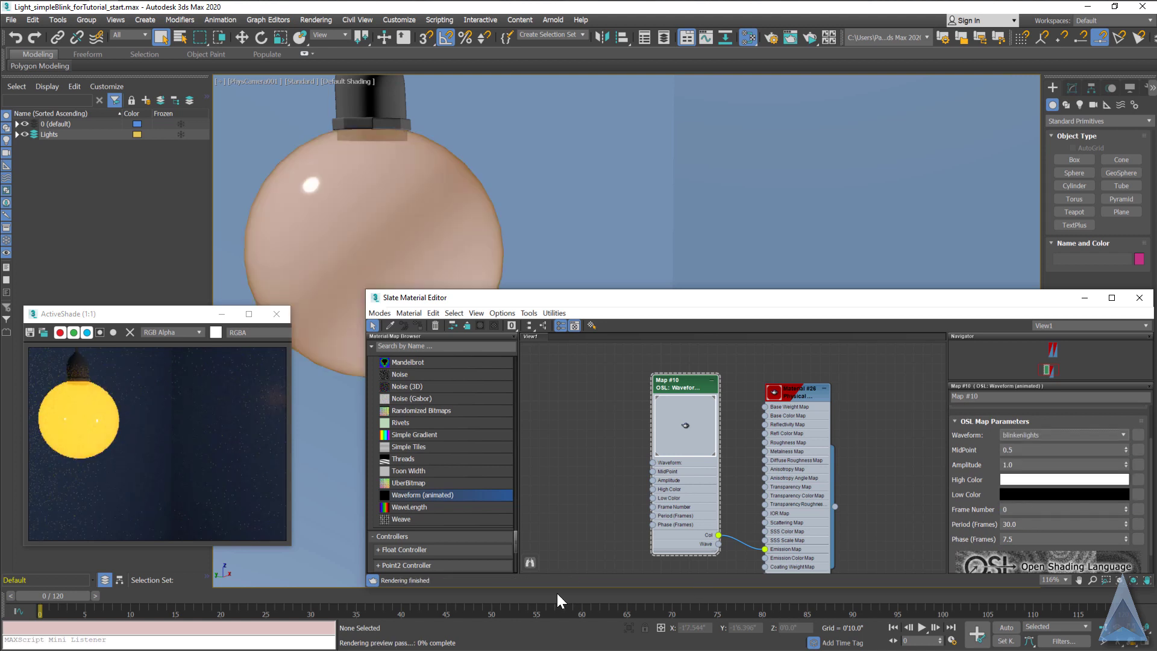
Reset Phase (Frames) to 0.0 and jump to frame 23 to check the blinking bulb
scroll(1023, 512, "down", 2)
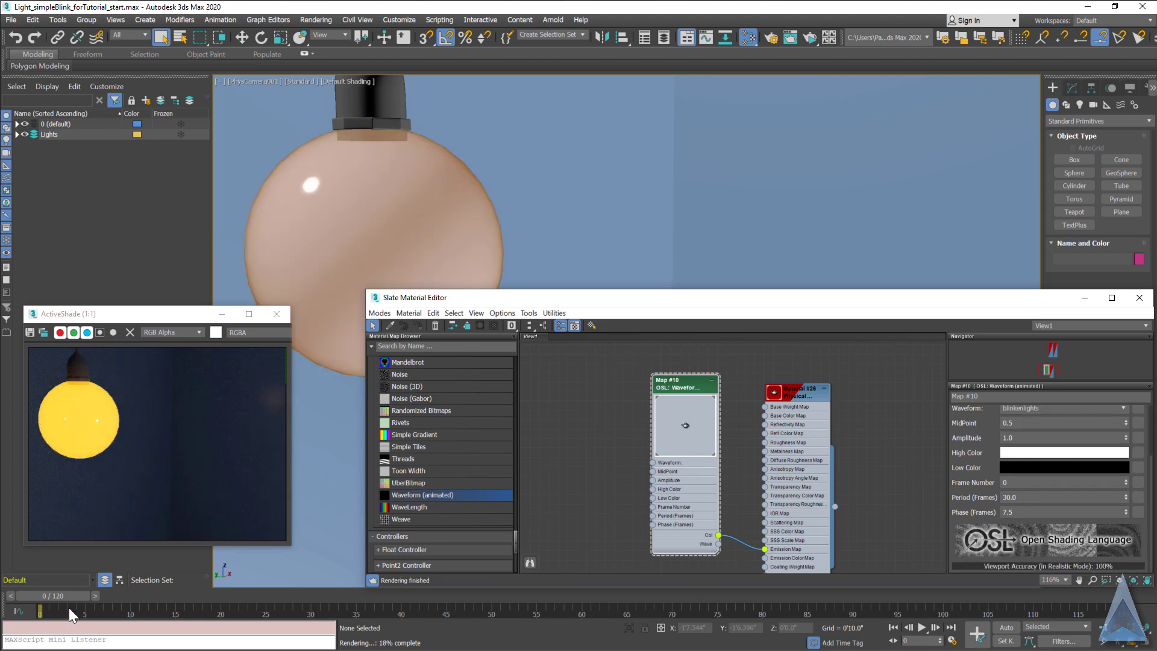
left_click(1016, 514)
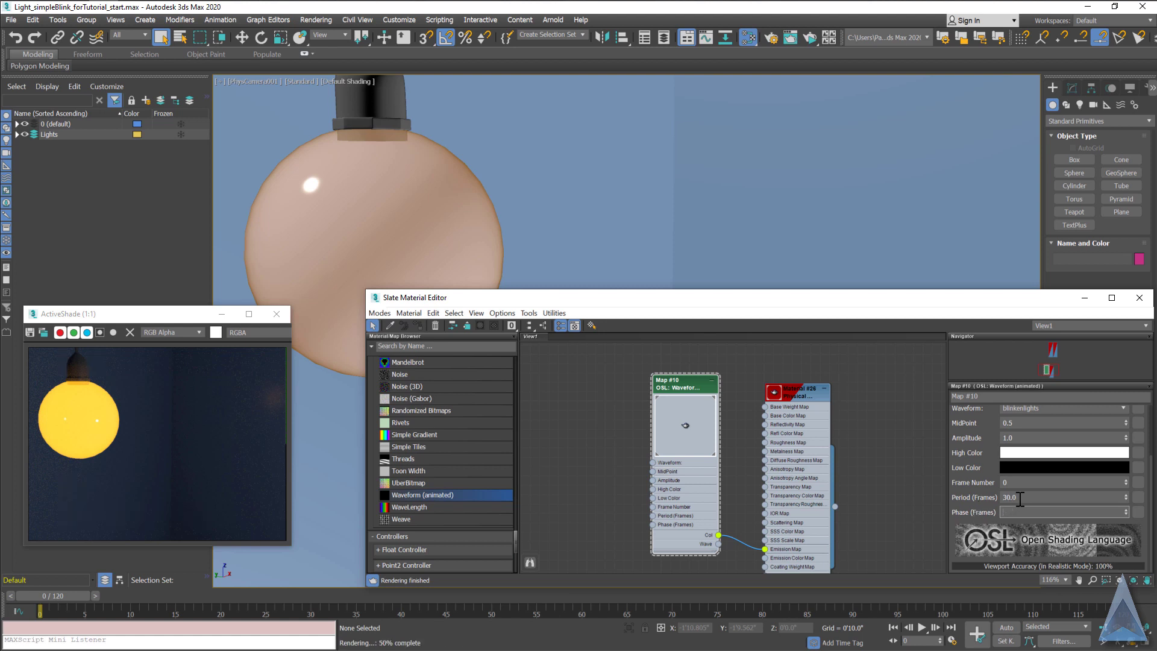
left_click_drag(32, 599, 109, 595)
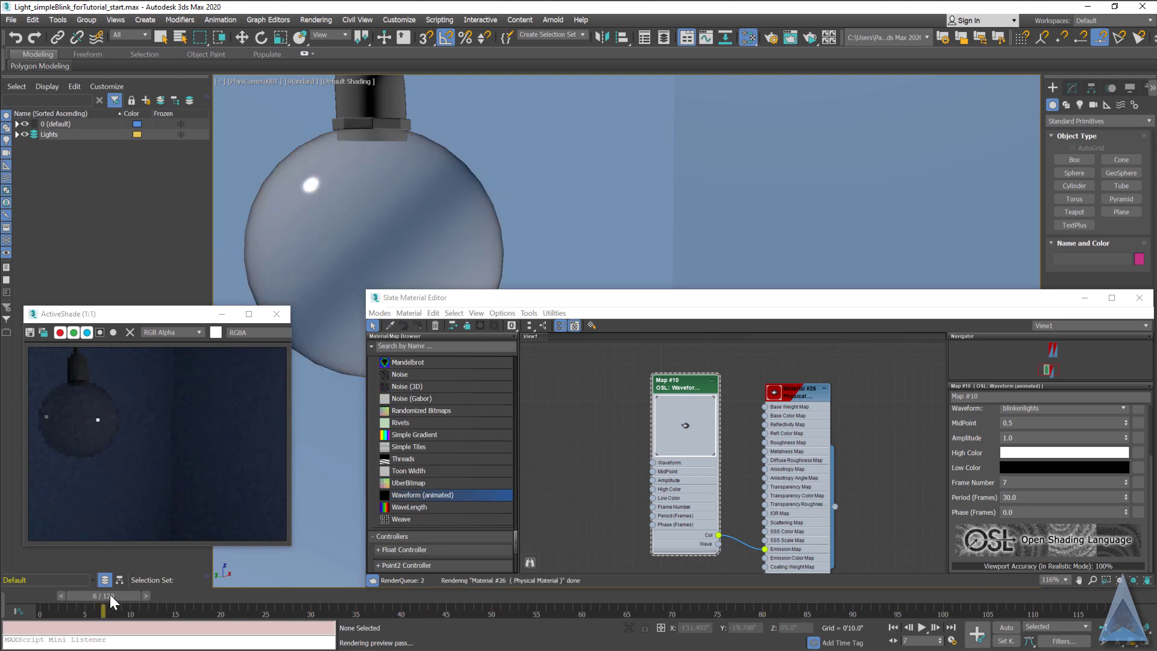
Set the period to 15 frames, preview the blink by scrubbing and playing, then rewind to frame 0
left_click(1026, 498)
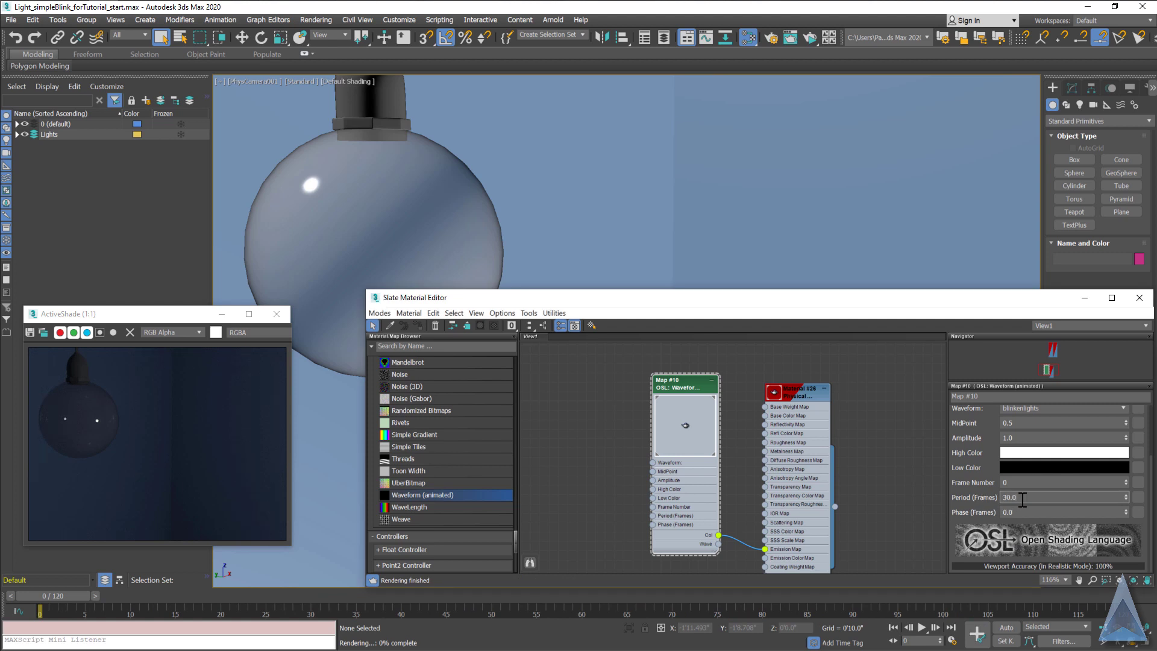
type("15")
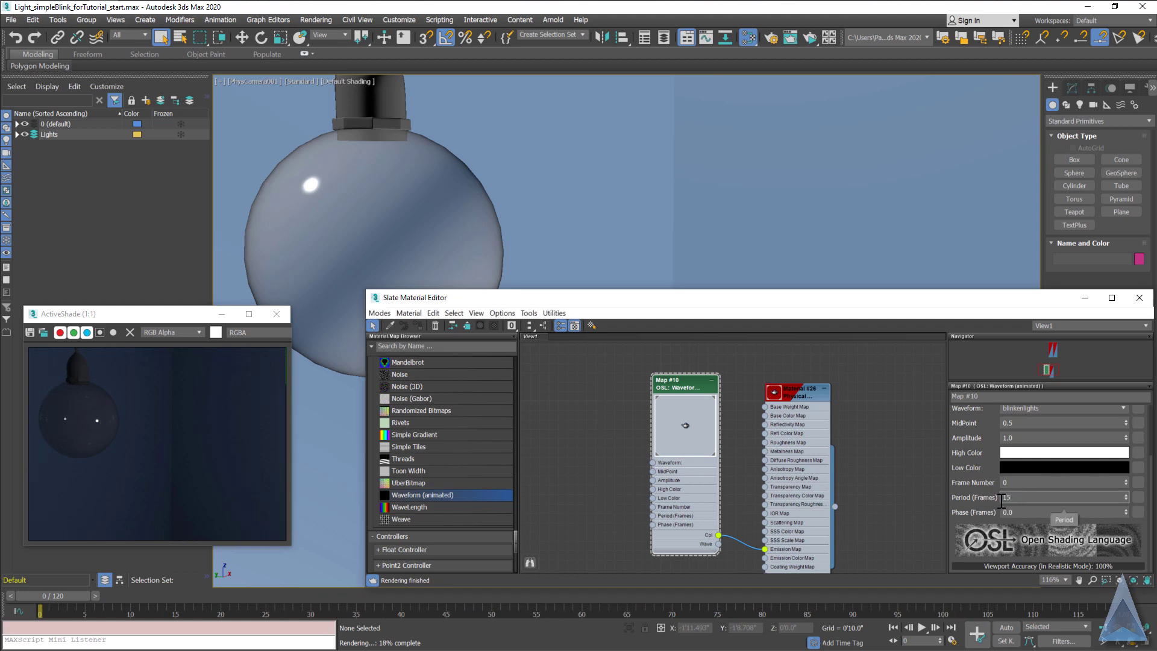
key("Return")
left_click_drag(85, 601, 500, 582)
left_click(922, 628)
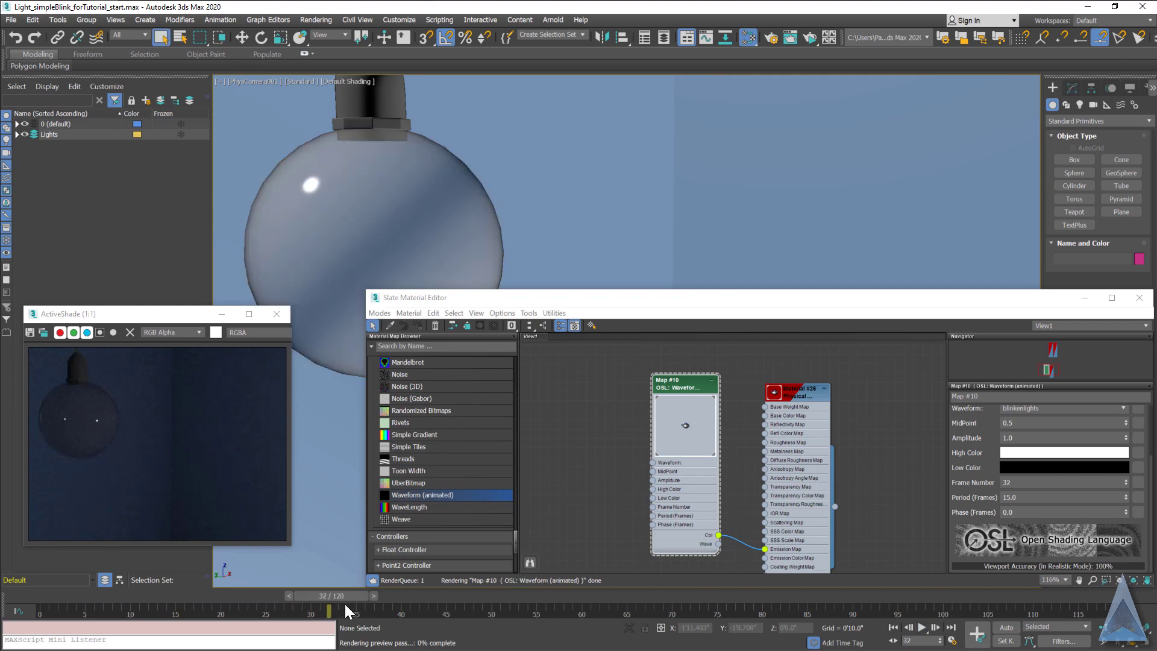
left_click_drag(343, 597, 57, 592)
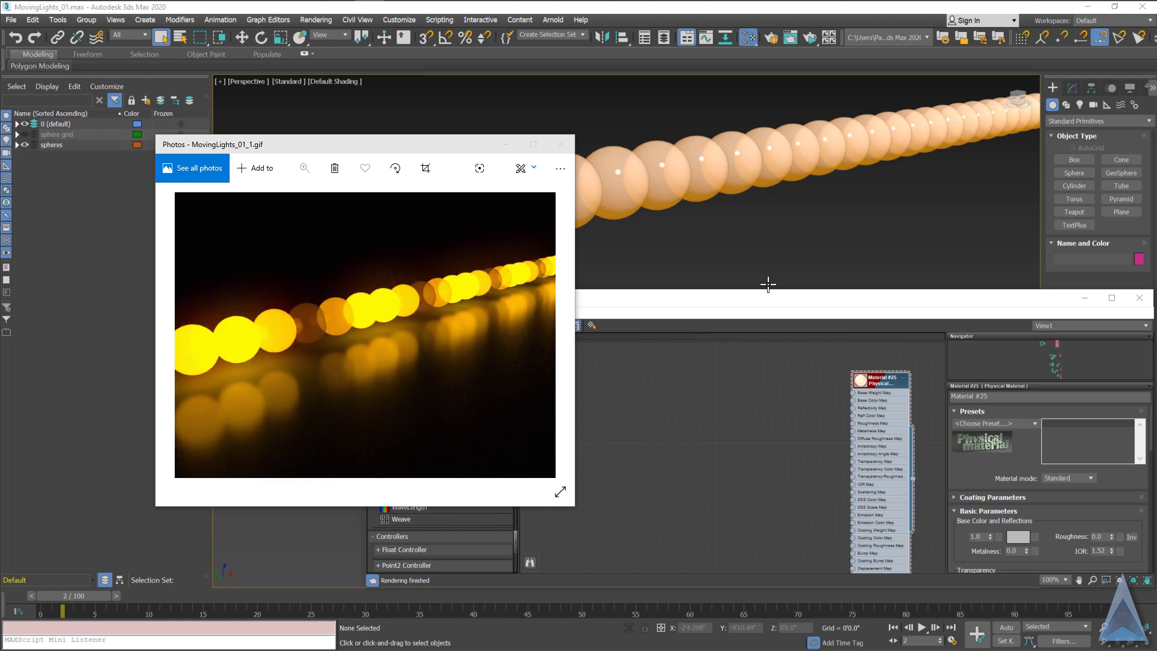
Close the GIF preview and select spheres along the row
key("alt+F4")
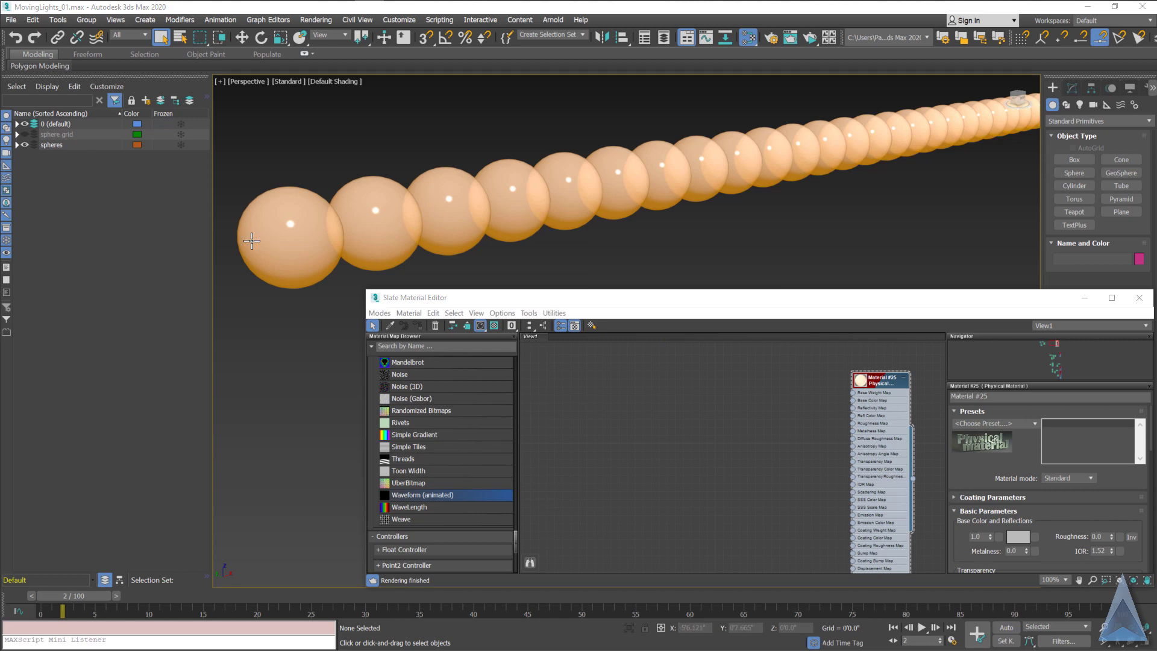
left_click(386, 224)
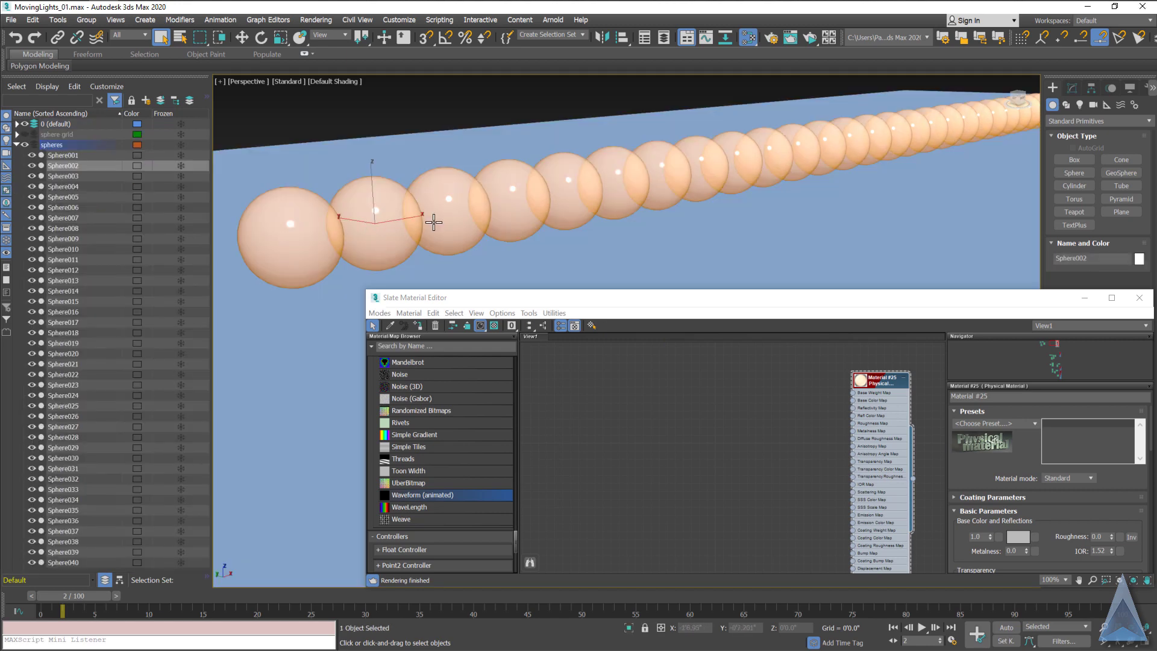
left_click(567, 199)
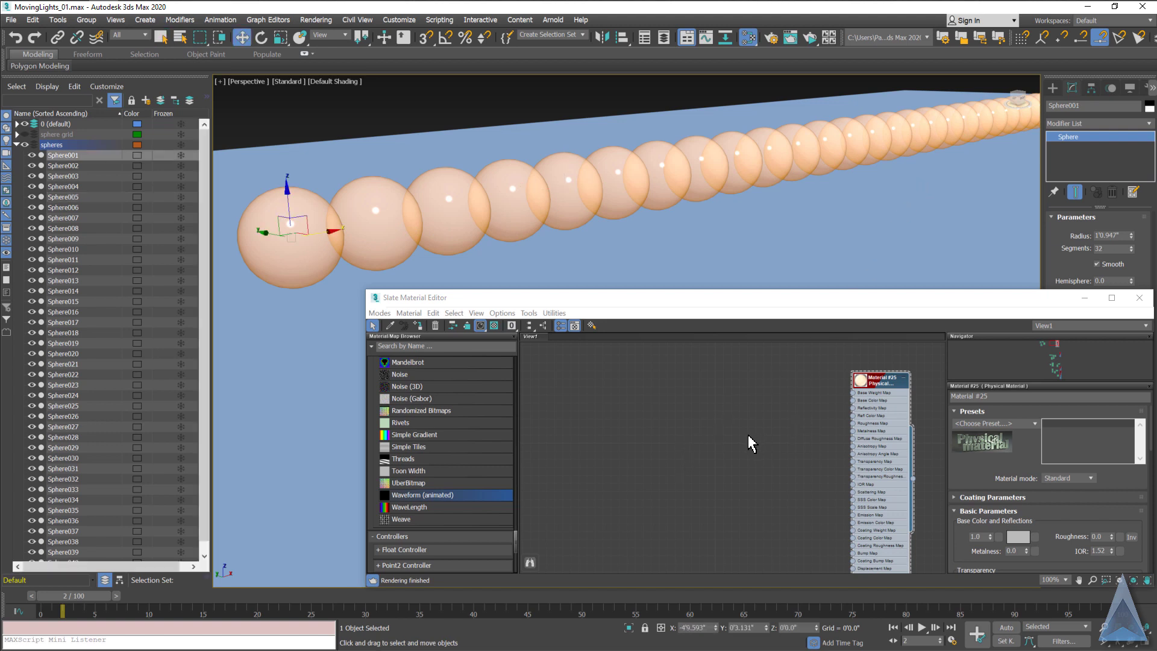
Add a 1 of 5 (color) switcher node and wire it into Material #25's Base Color Map
scroll(441, 449, "down", 15)
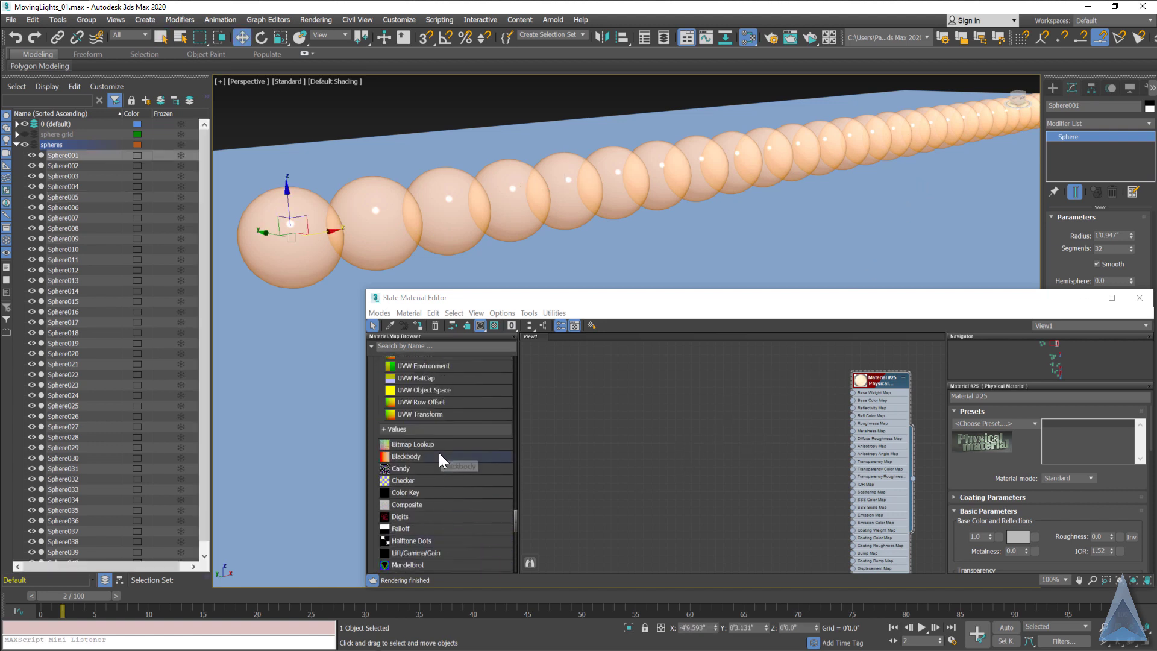
left_click_drag(389, 498, 747, 416)
scroll(809, 527, "up", 2)
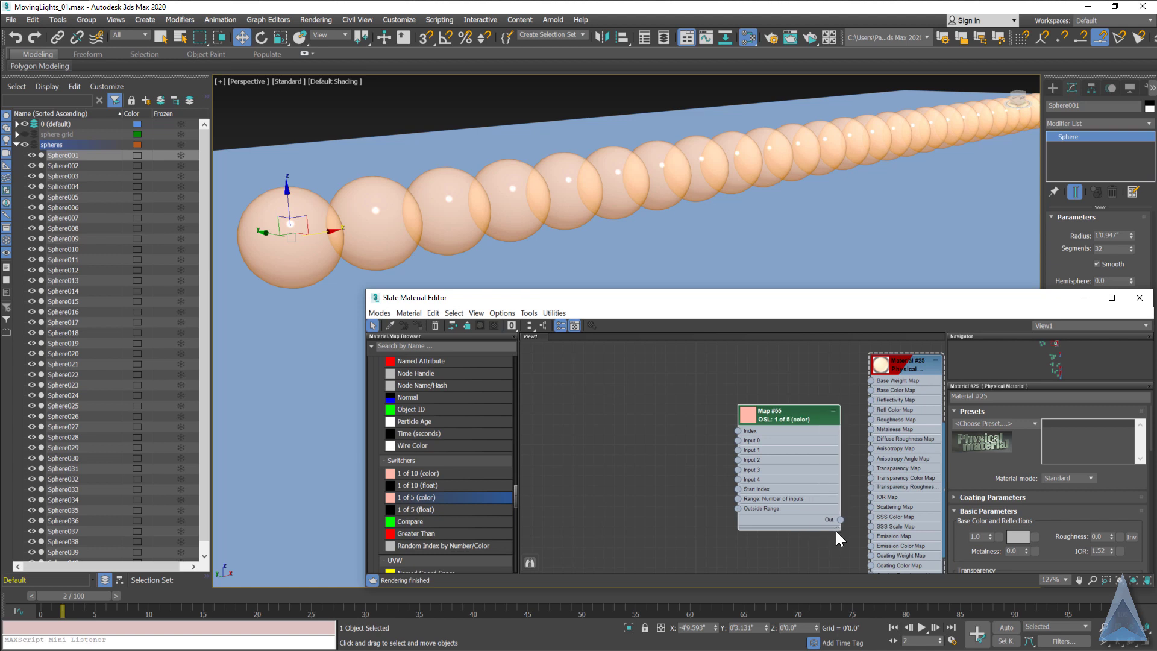
double_click(779, 418)
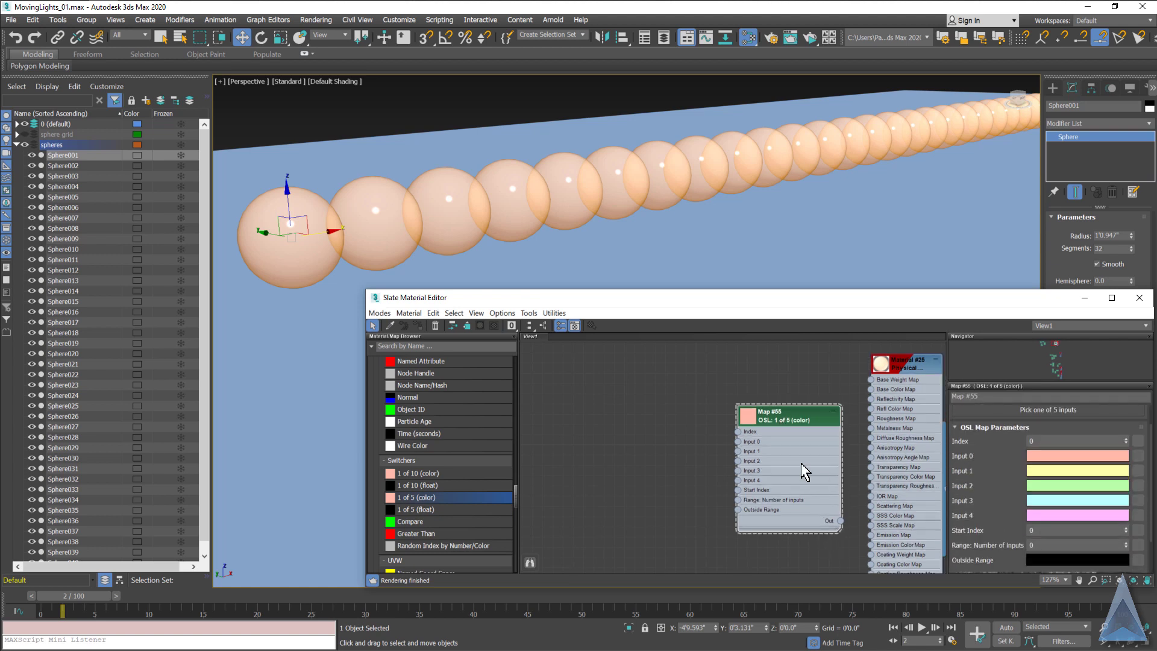
left_click_drag(799, 419, 789, 394)
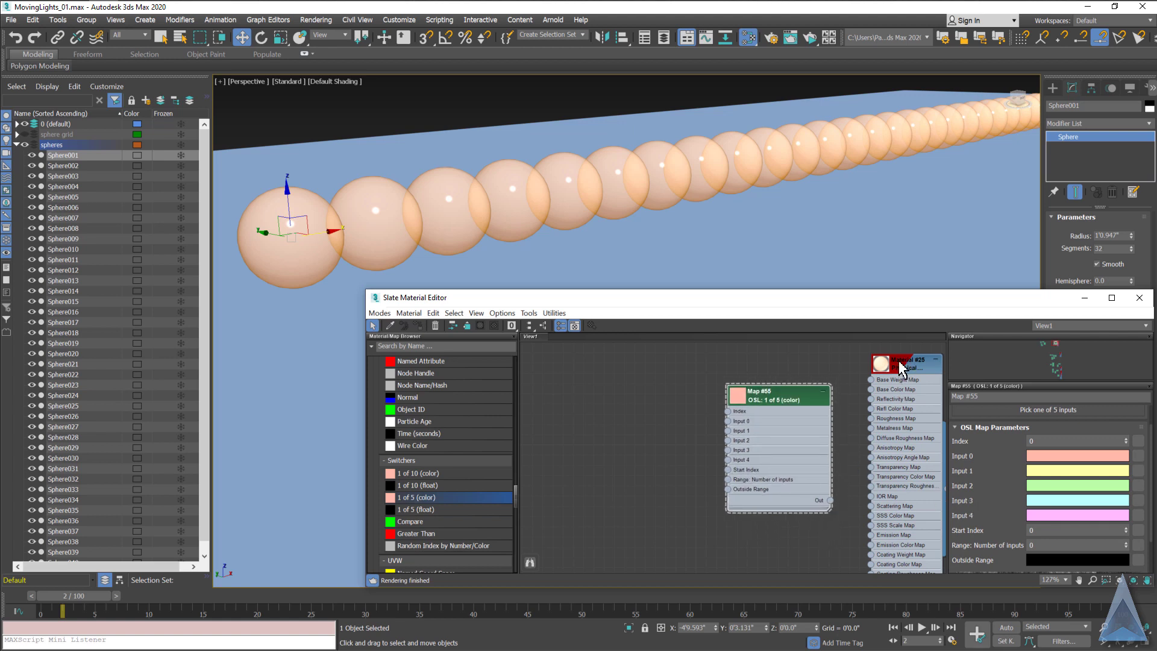
left_click_drag(909, 369, 898, 368)
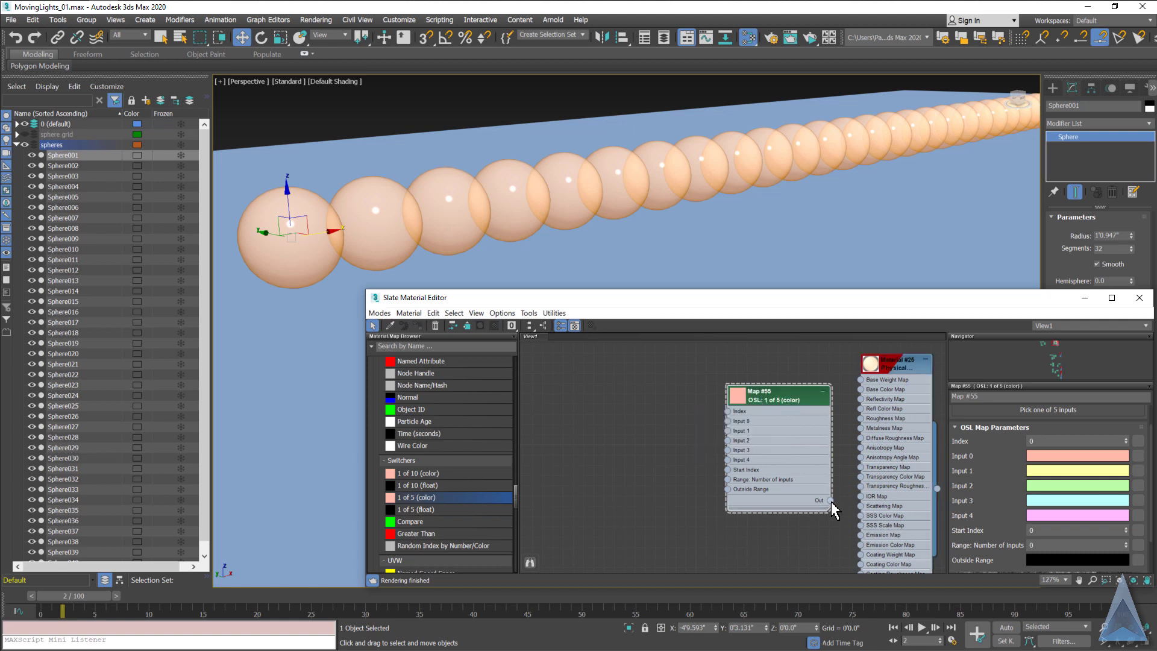
left_click_drag(831, 501, 860, 390)
Add a Node Handle map and wire it into the switcher's Index input
scroll(435, 479, "up", 3)
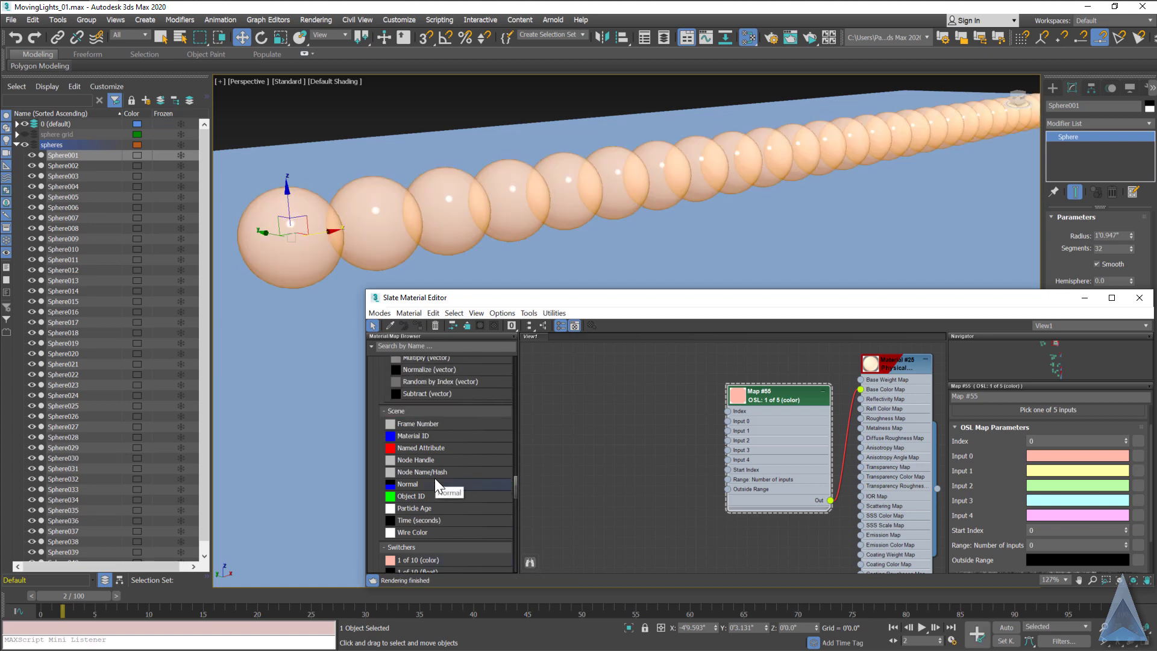
left_click(428, 456)
left_click_drag(642, 371, 641, 368)
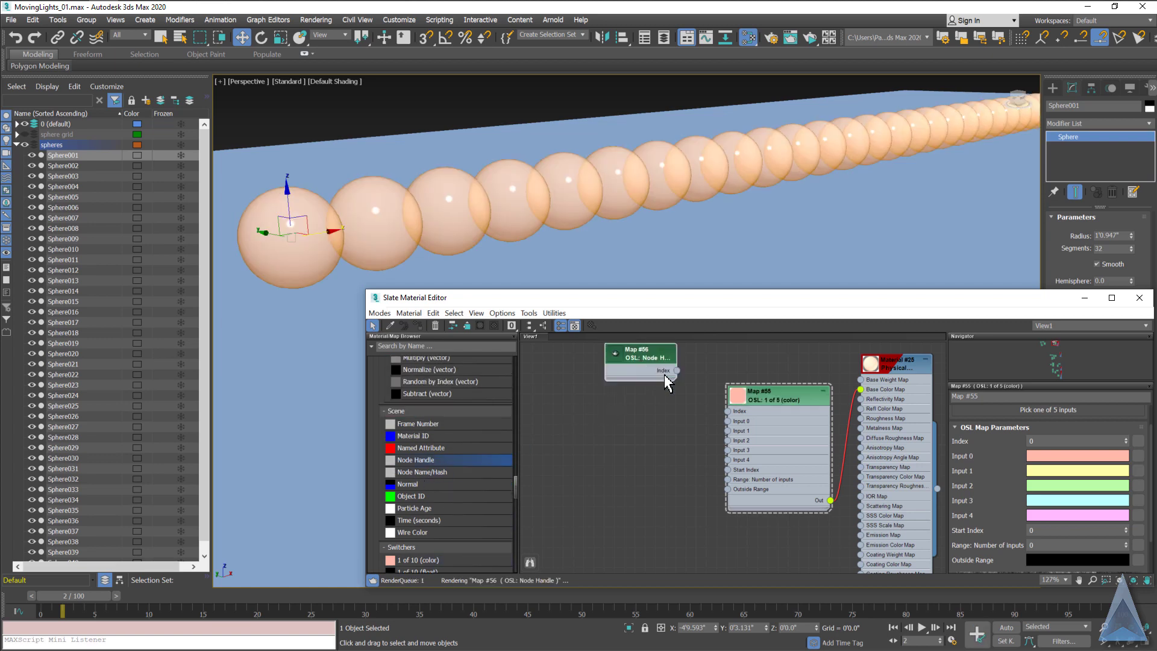
left_click_drag(722, 410, 727, 411)
Set the switcher's Number of inputs to 5 and review Material #25 and switcher settings
triple_click(1126, 541)
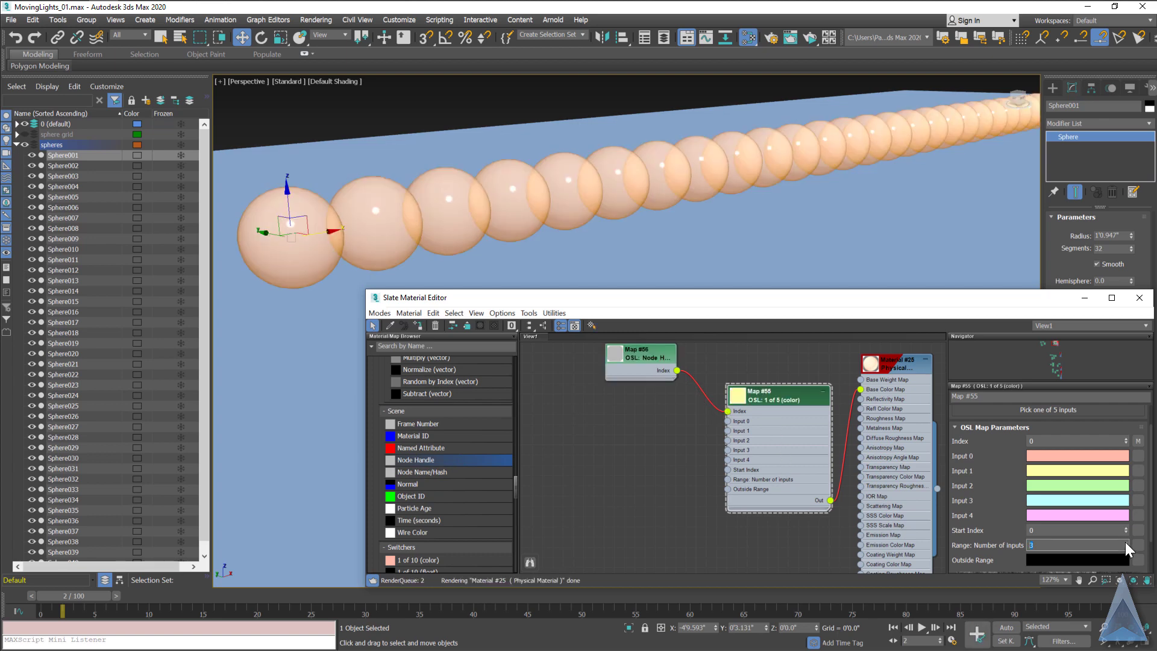
left_click(1125, 542)
left_click_drag(782, 398, 782, 377)
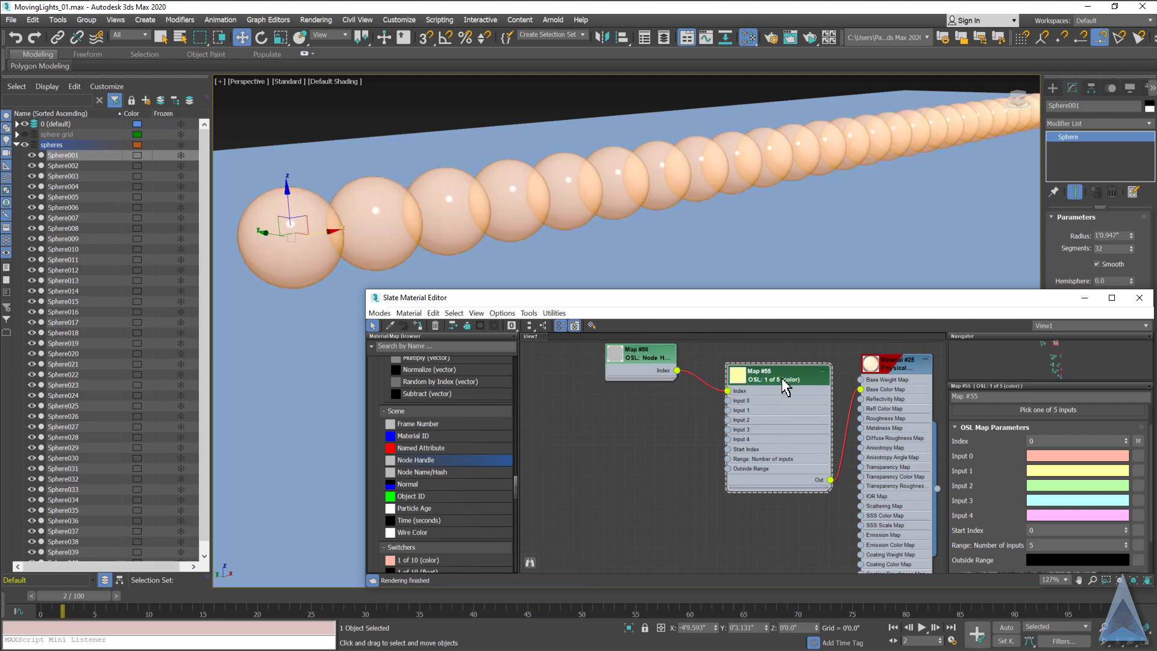
left_click(887, 364)
scroll(1025, 458, "down", 3)
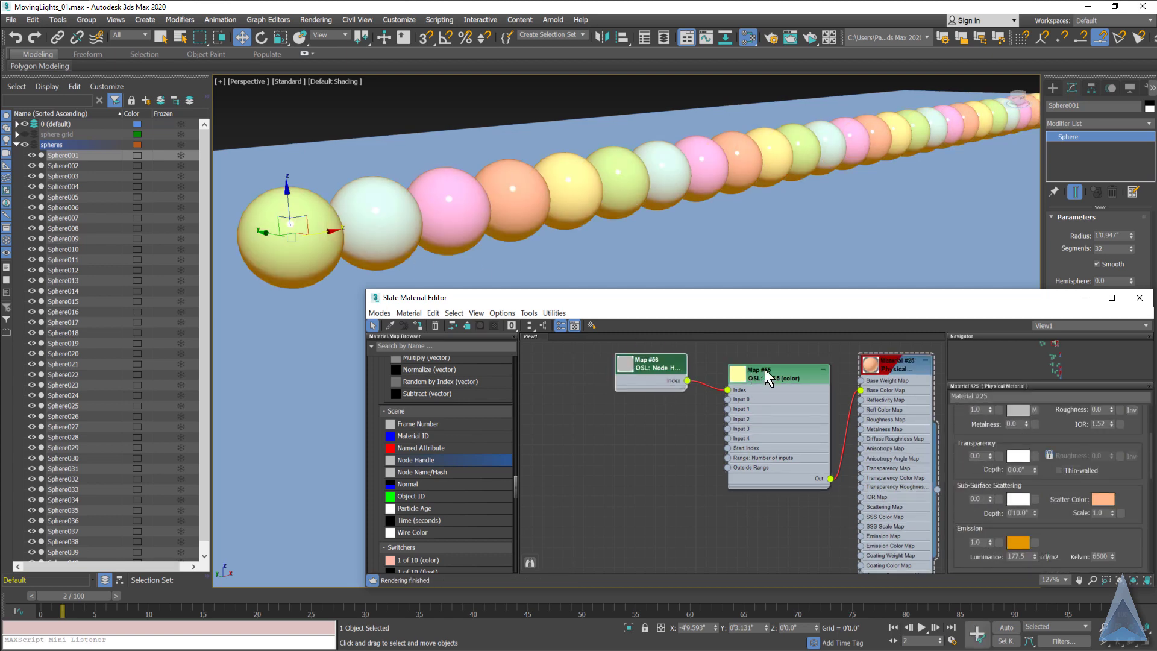
left_click(766, 370)
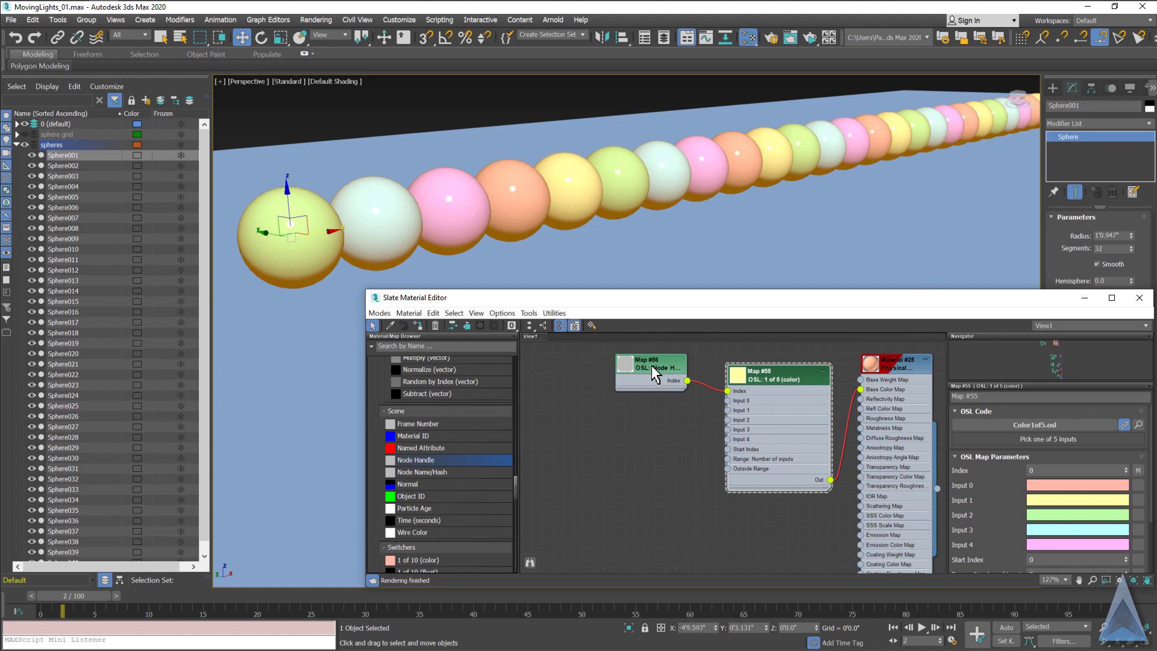
Add a Waveform (animated) map and set its High Color to white
left_click_drag(654, 366, 634, 367)
scroll(476, 476, "down", 10)
left_click_drag(438, 467, 605, 435)
middle_click_drag(666, 460, 721, 452)
left_click_drag(653, 425, 601, 392)
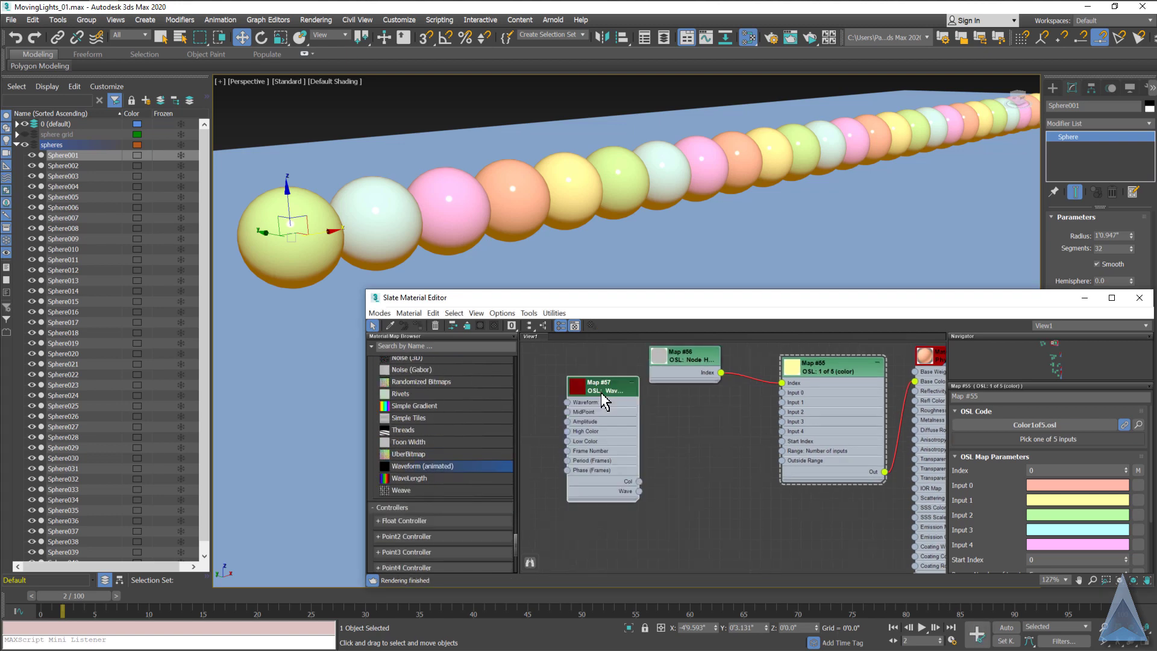
double_click(601, 392)
left_click(1089, 529)
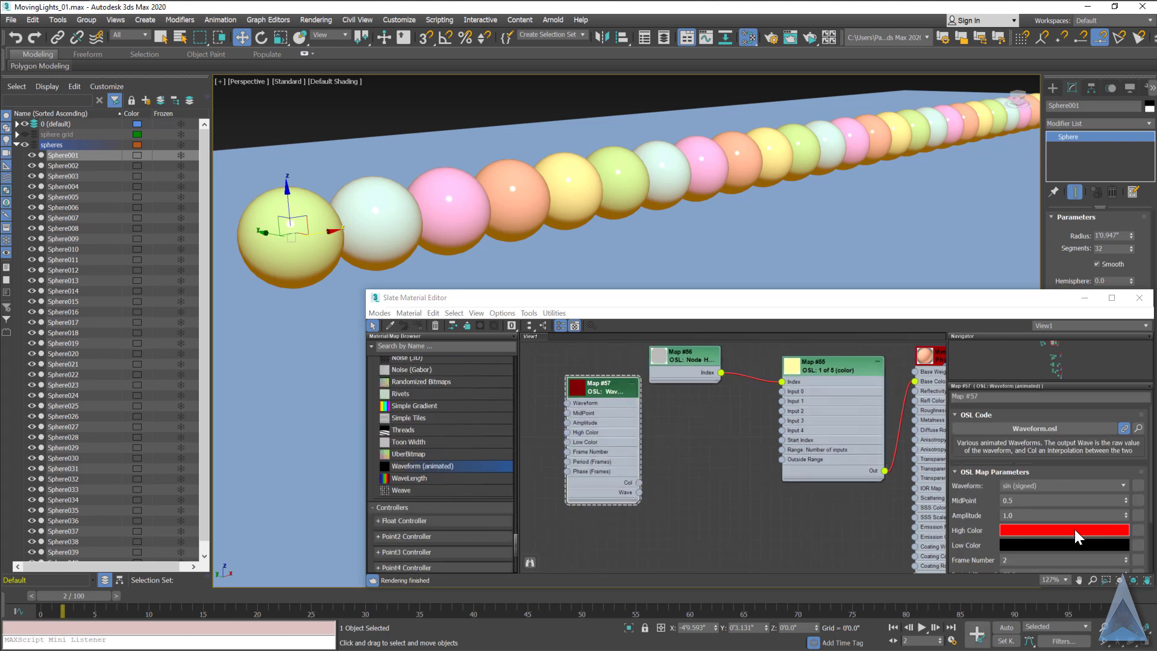
left_click_drag(820, 453, 757, 455)
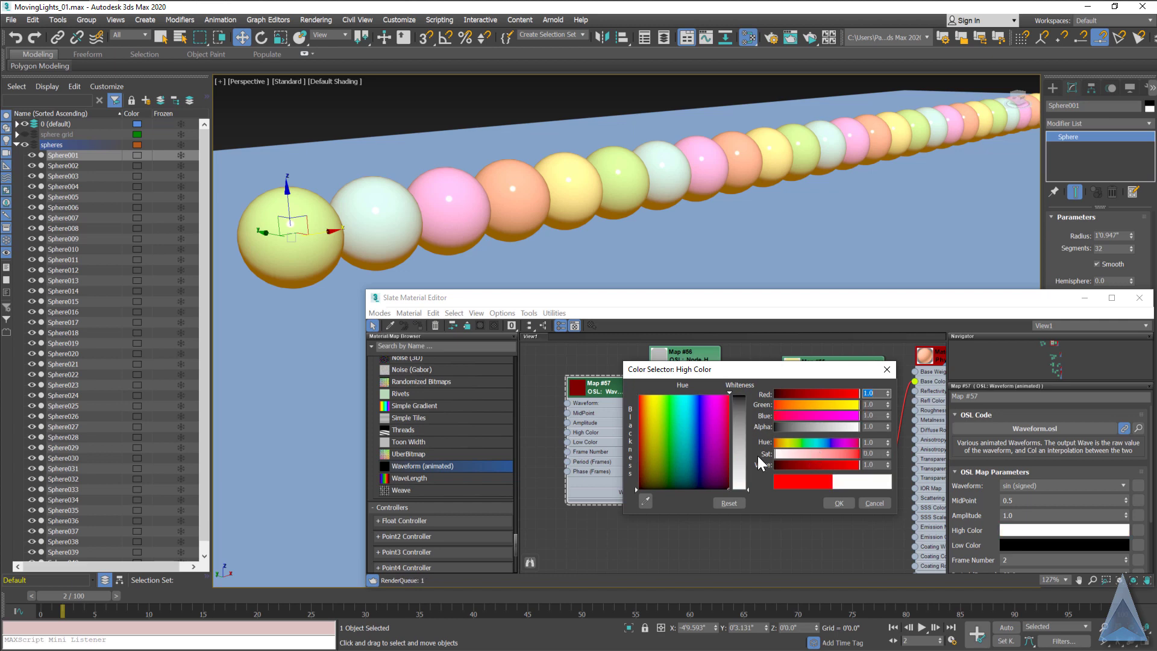
left_click(837, 503)
Set the waveform to sin (unsigned) with a 20-frame period
left_click(1049, 487)
left_click(1037, 507)
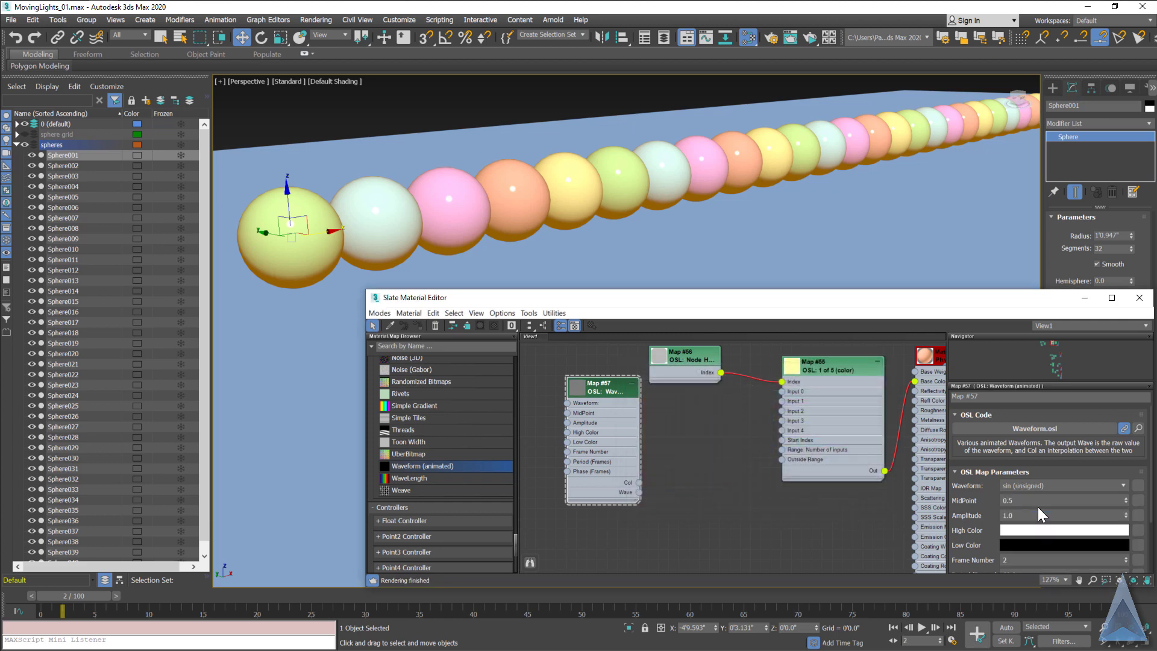
scroll(967, 527, "down", 3)
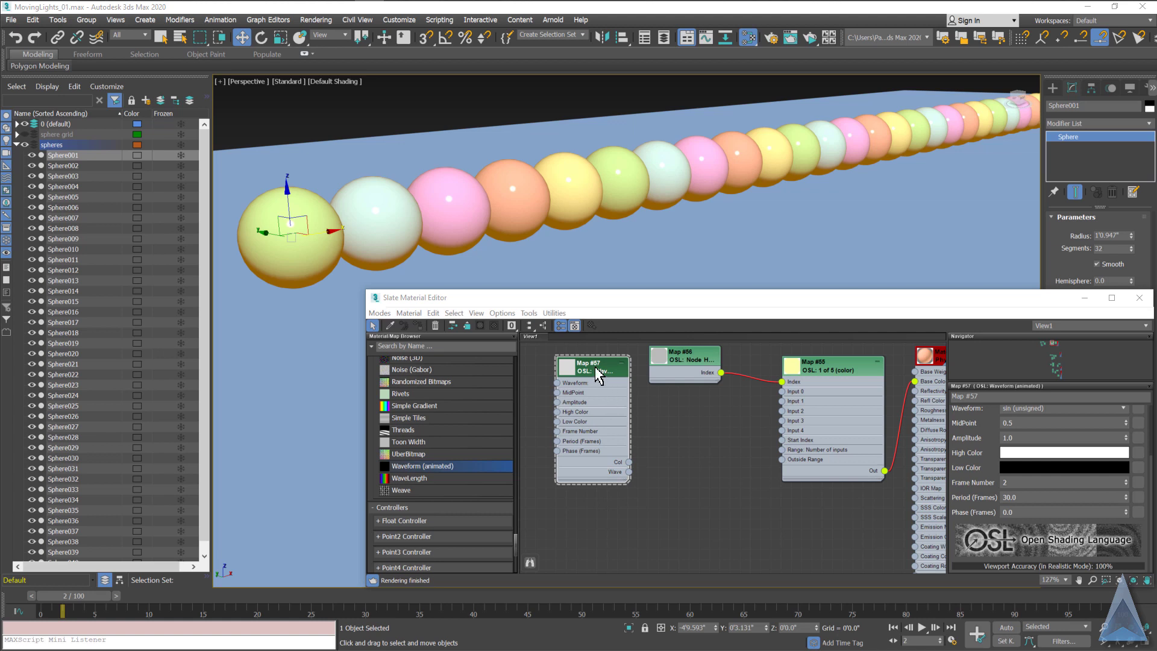
left_click_drag(1028, 501, 991, 503)
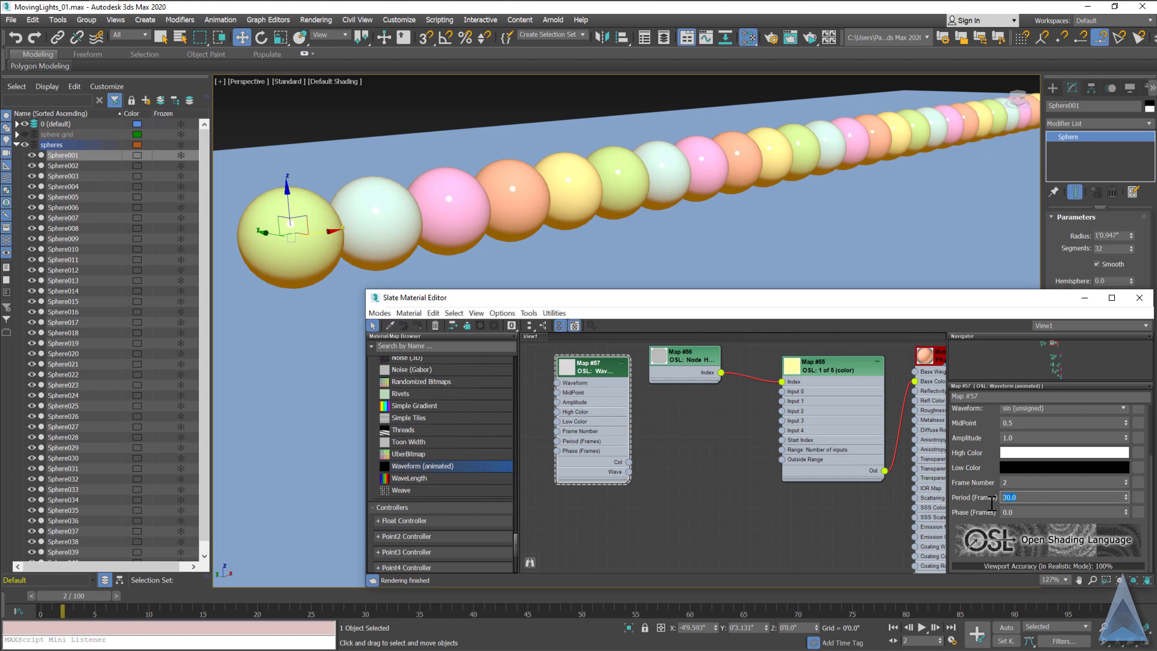
key("Return")
Wire the waveform's Col into switcher Input 0 and preview the pulsing colours
left_click_drag(629, 463, 779, 392)
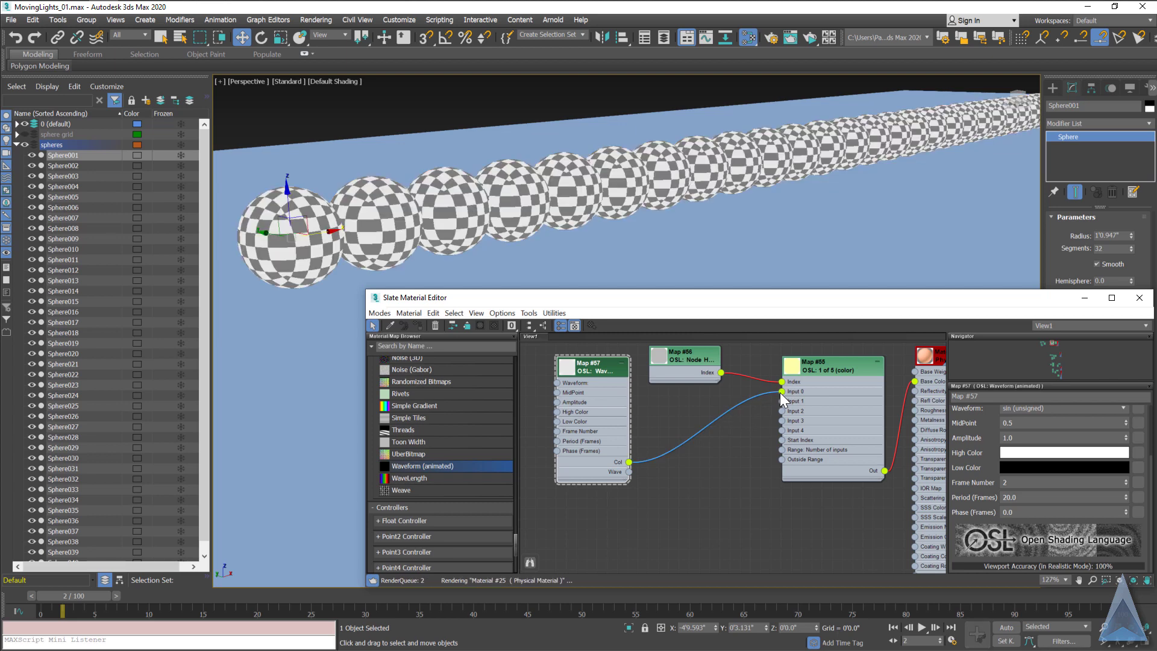
mouse_move(73, 595)
left_mouse_down()
mouse_move(62, 600)
mouse_move(484, 600)
mouse_move(40, 613)
left_mouse_up()
key("w")
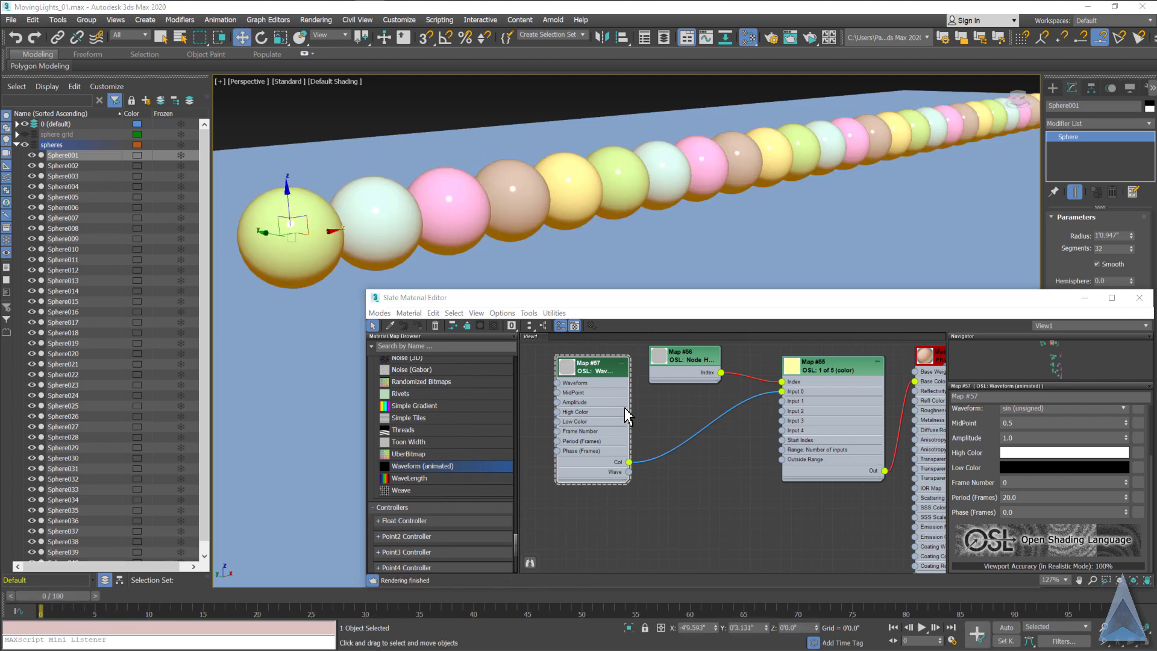
Hide unused nodeslots, clone the Waveform with a 5-frame phase, and wire it into Input 1
left_click(467, 325)
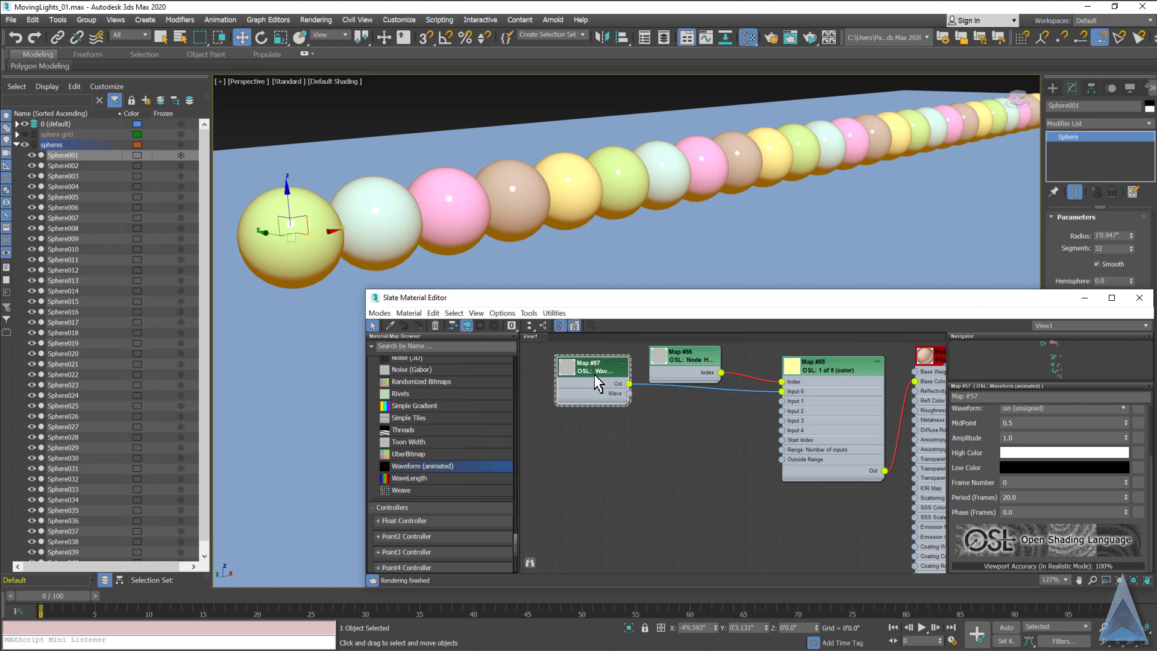
left_click_drag(596, 382, 611, 426, "shift")
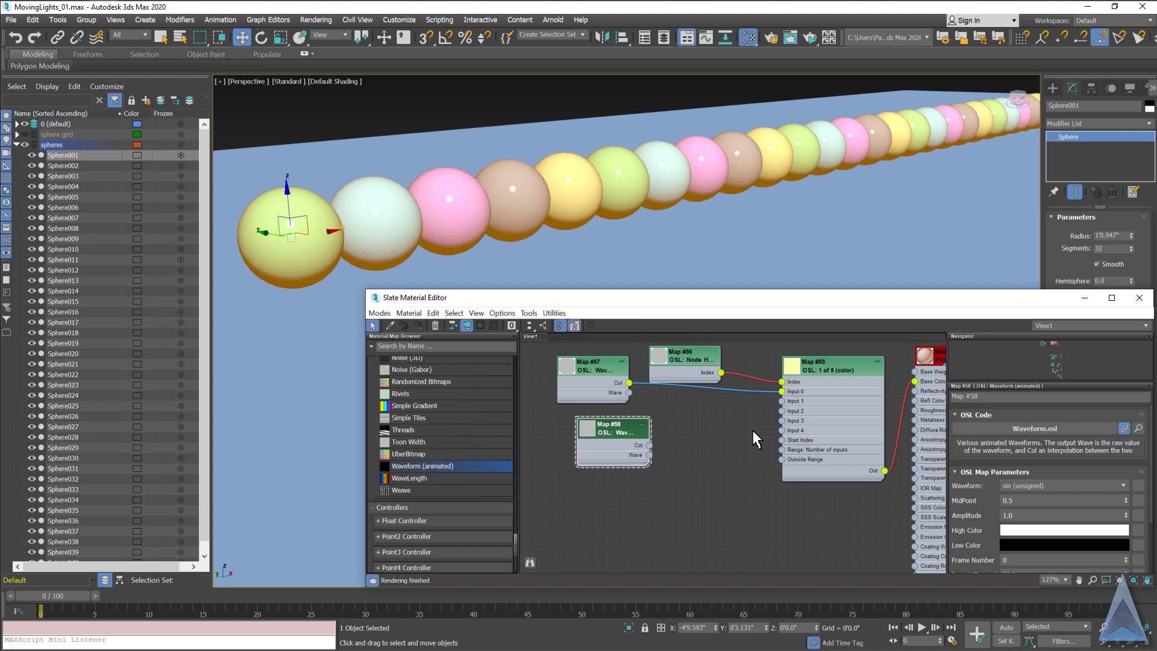
scroll(963, 499, "down", 3)
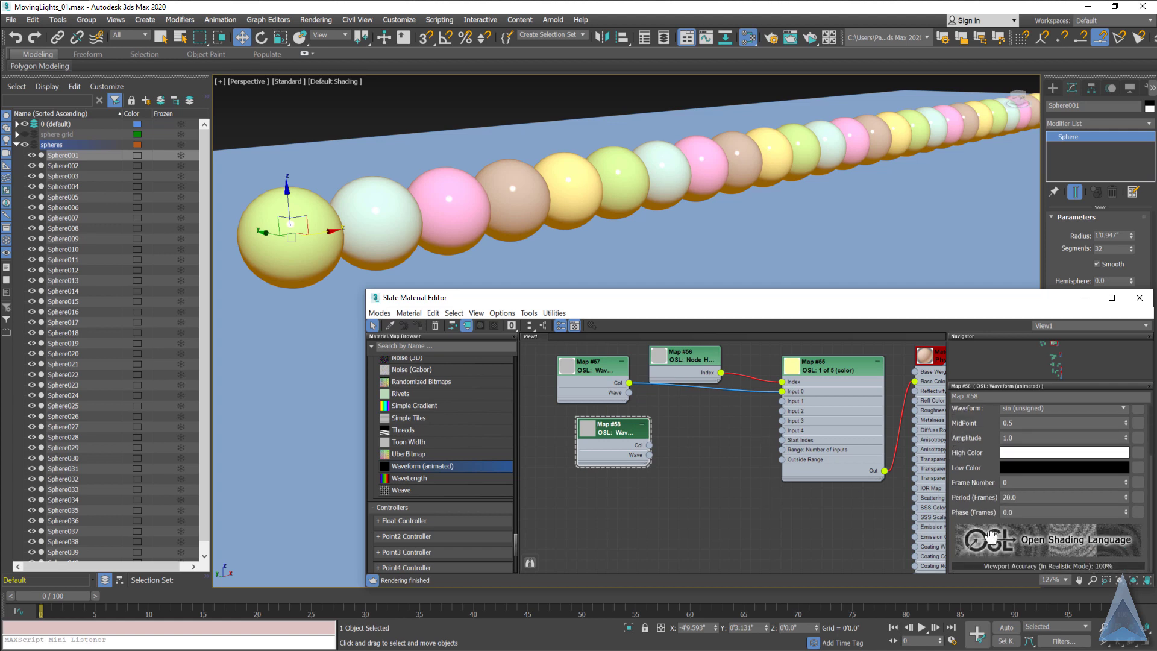
double_click(1008, 512)
key("Return")
left_click_drag(775, 403, 781, 401)
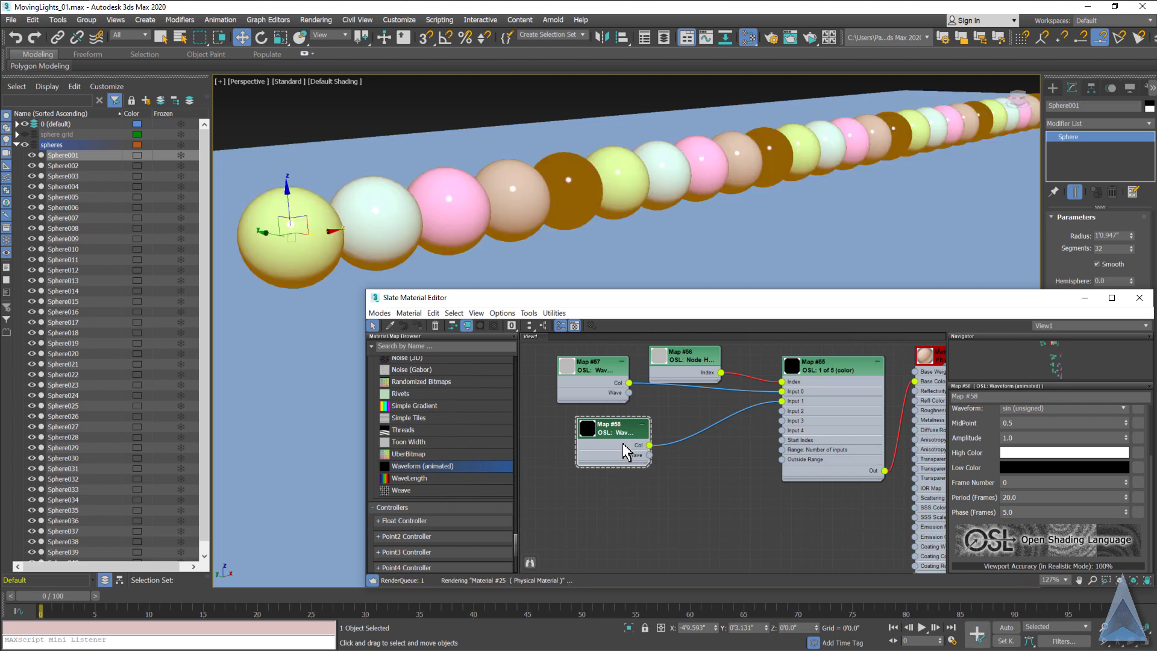
Clone further Waveform copies with a 10-frame phase offset and wire them into the next switcher inputs
mouse_move(621, 440)
left_mouse_down("shift")
mouse_move(650, 502)
mouse_move(782, 410)
left_mouse_up("shift")
type("10")
key("Return")
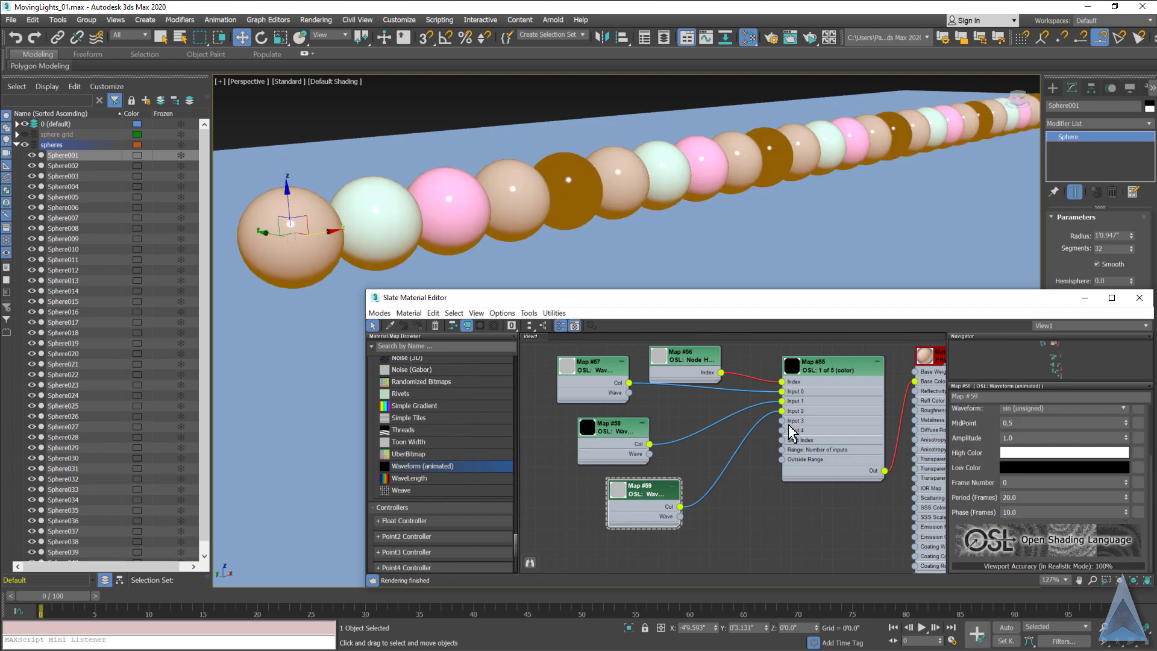
left_click_drag(635, 489, 666, 549, "shift")
middle_click_drag(739, 551, 717, 518)
left_click_drag(689, 534, 760, 388)
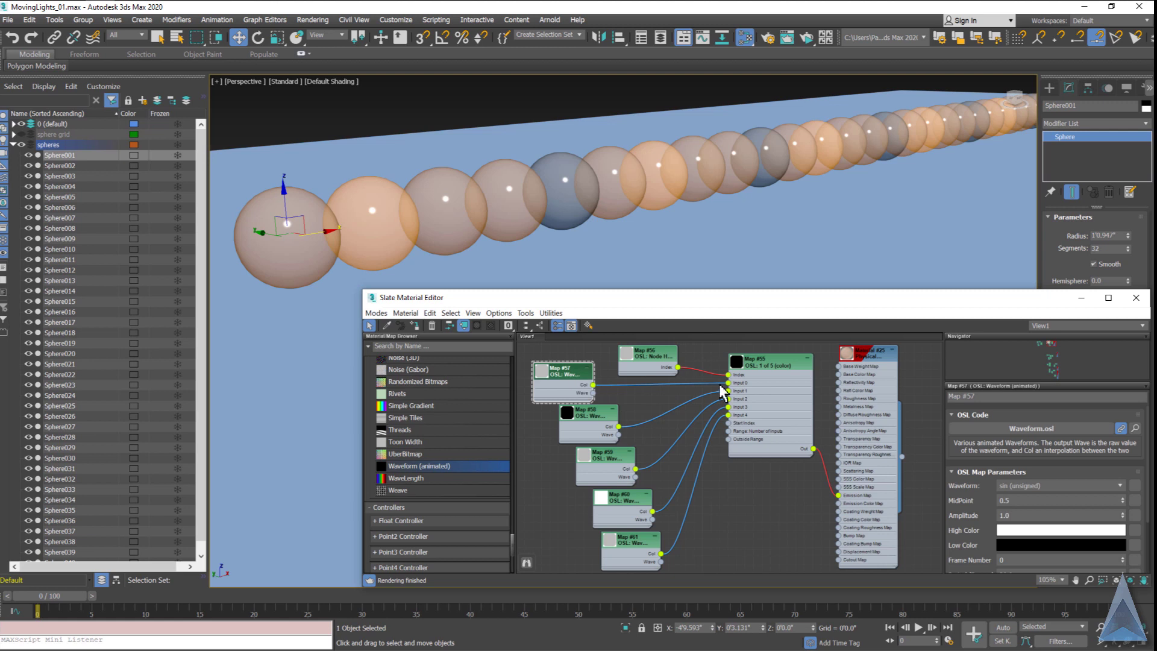
Check the second and third waveforms' settings, then scrub the timeline to watch staggered colours travel
left_click(589, 420)
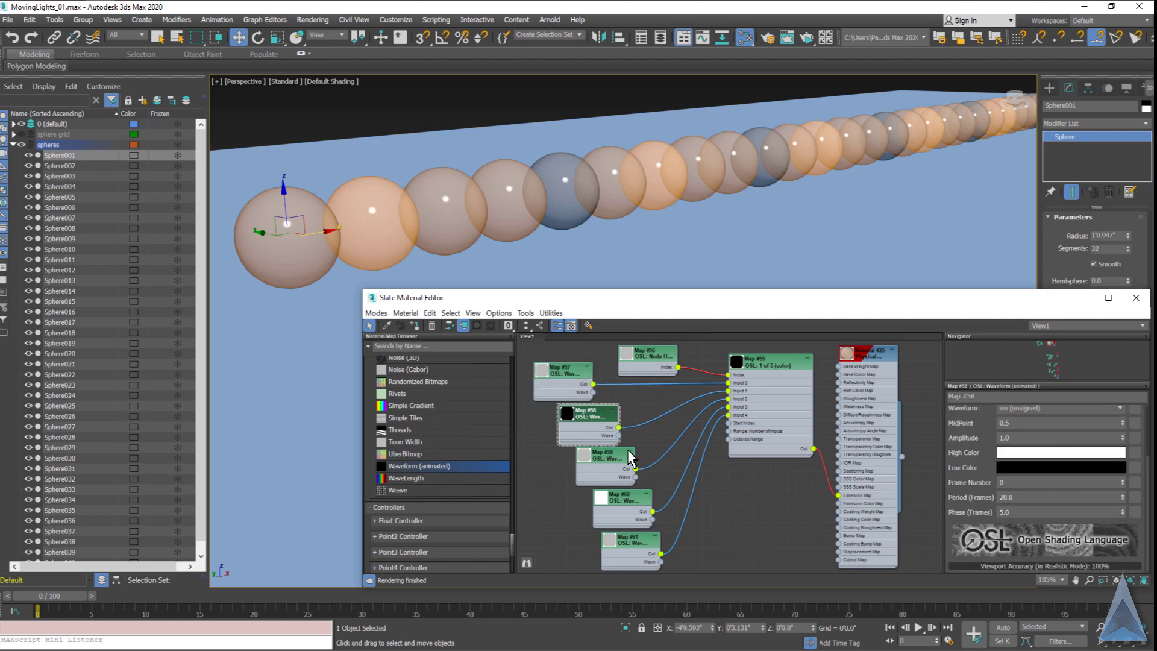
left_click(609, 461)
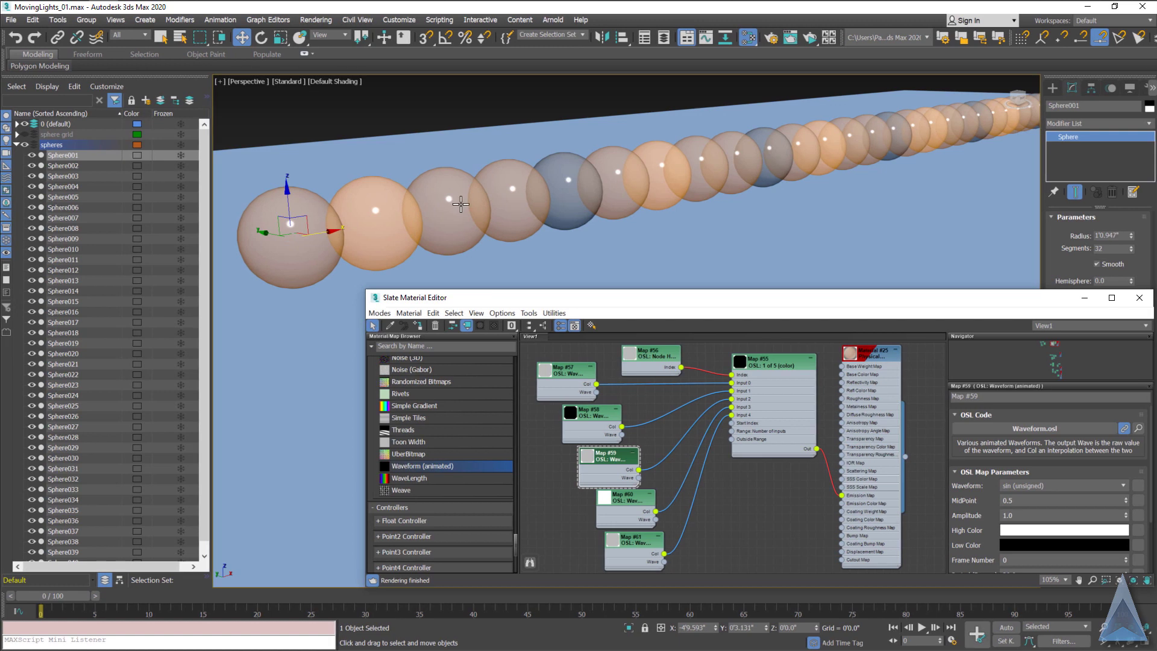
left_click_drag(49, 601, 811, 608)
key("w")
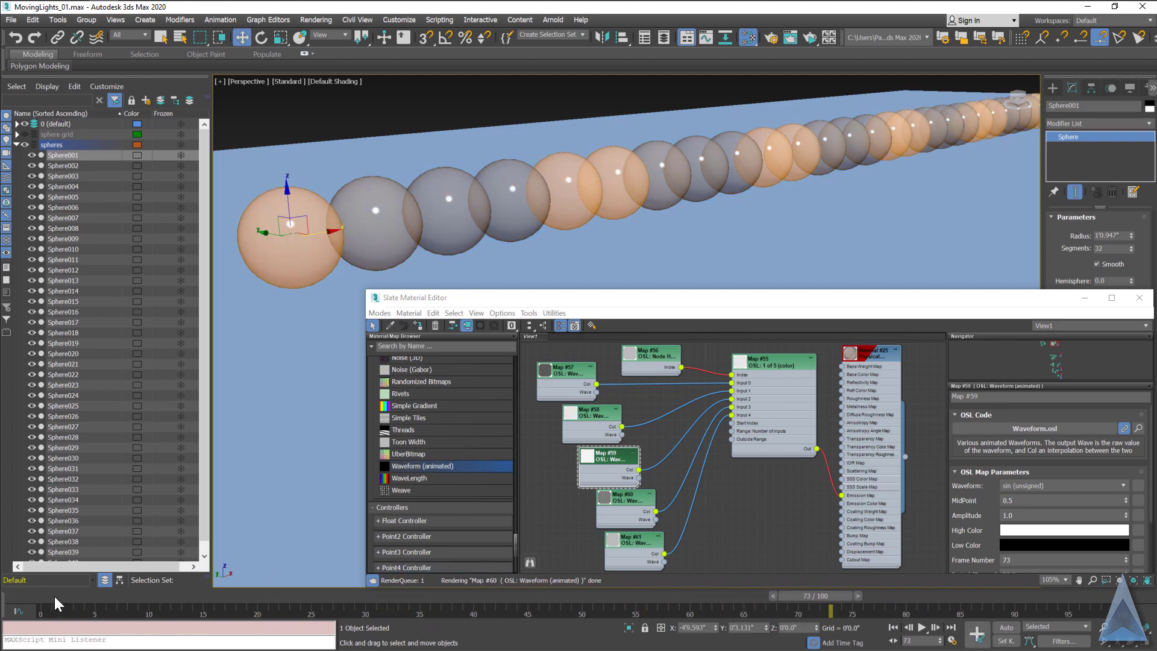
left_click_drag(54, 595, 819, 583)
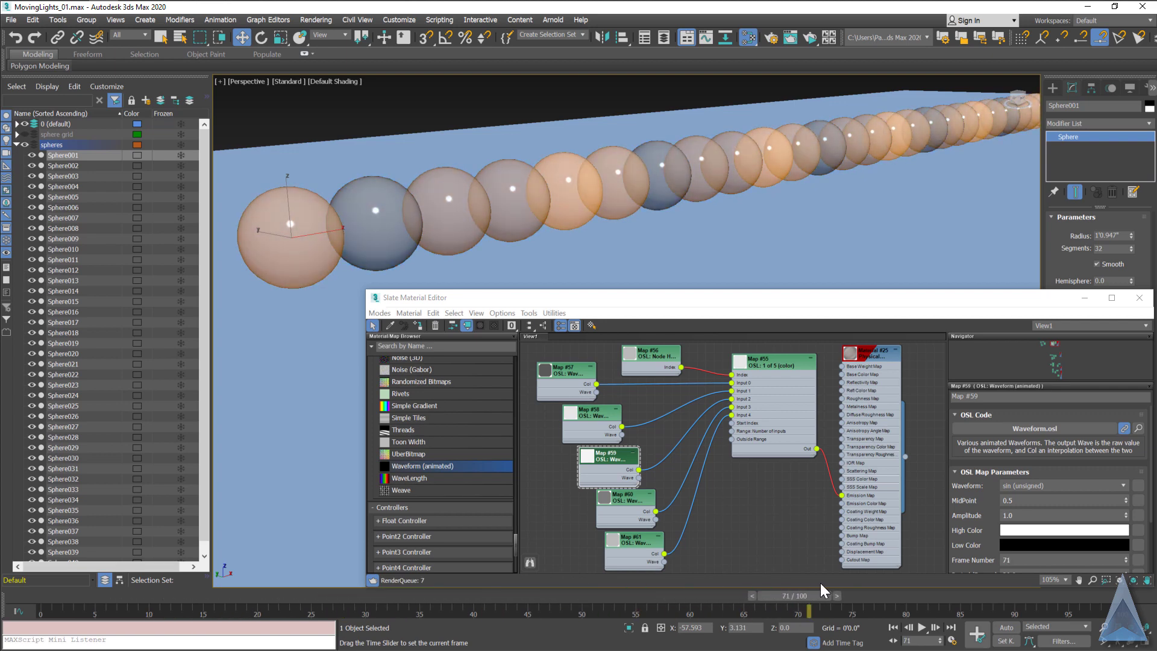
Launch an ActiveShade render and scrub the timeline to watch the spheres glow yellow
left_click(809, 38)
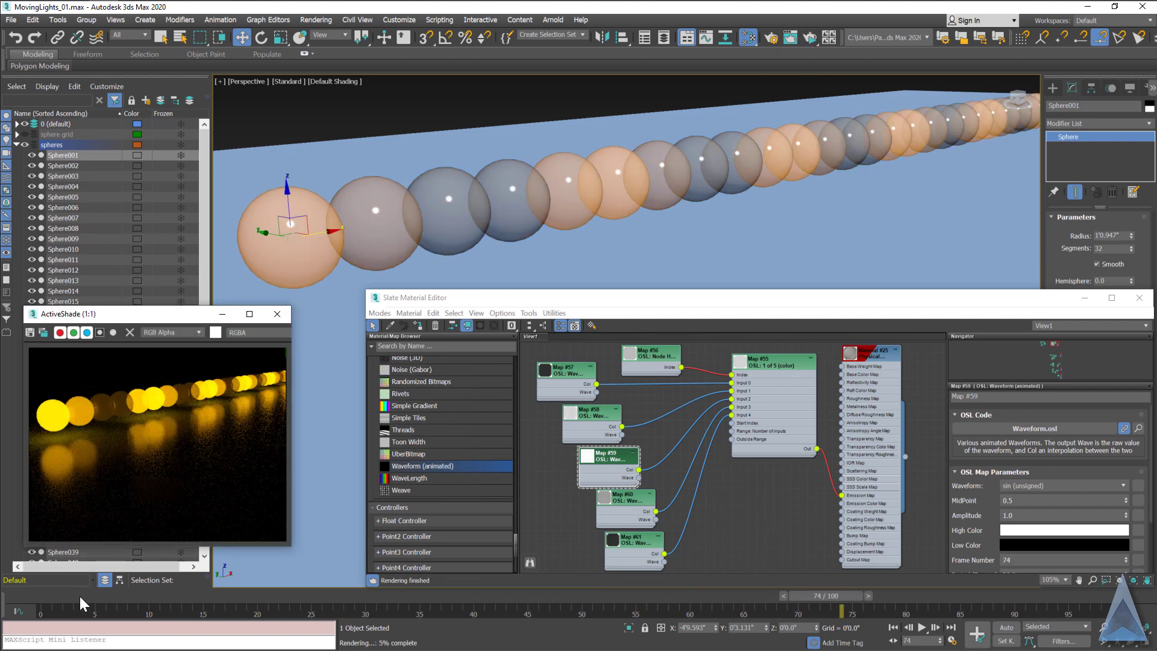
left_click_drag(54, 597, 889, 590)
key("w")
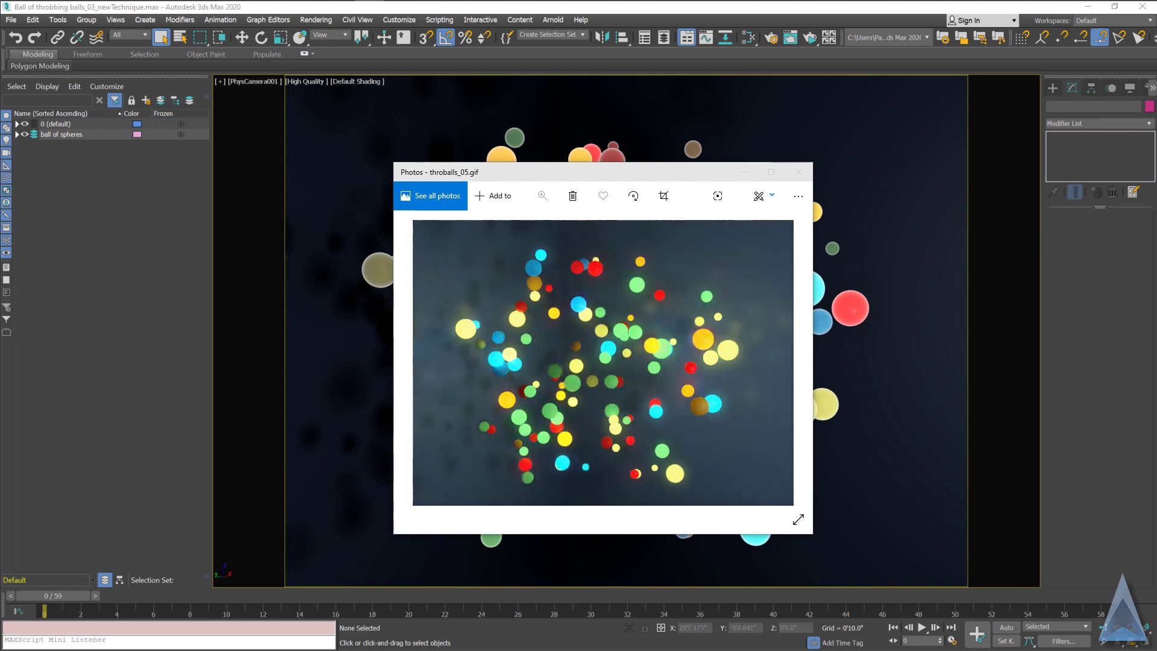
Return to the ball-of-spheres scene, start ActiveShade, and scrub to preview the blinking lights
left_click(70, 595)
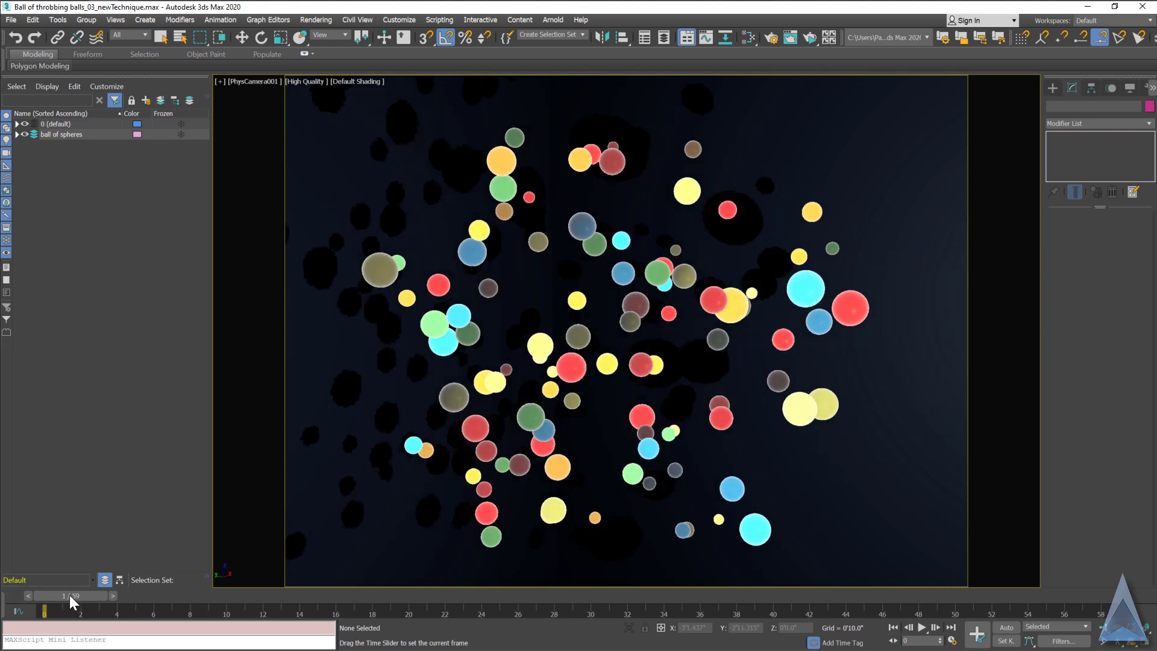
left_click_drag(283, 607, 24, 594)
left_click(810, 39)
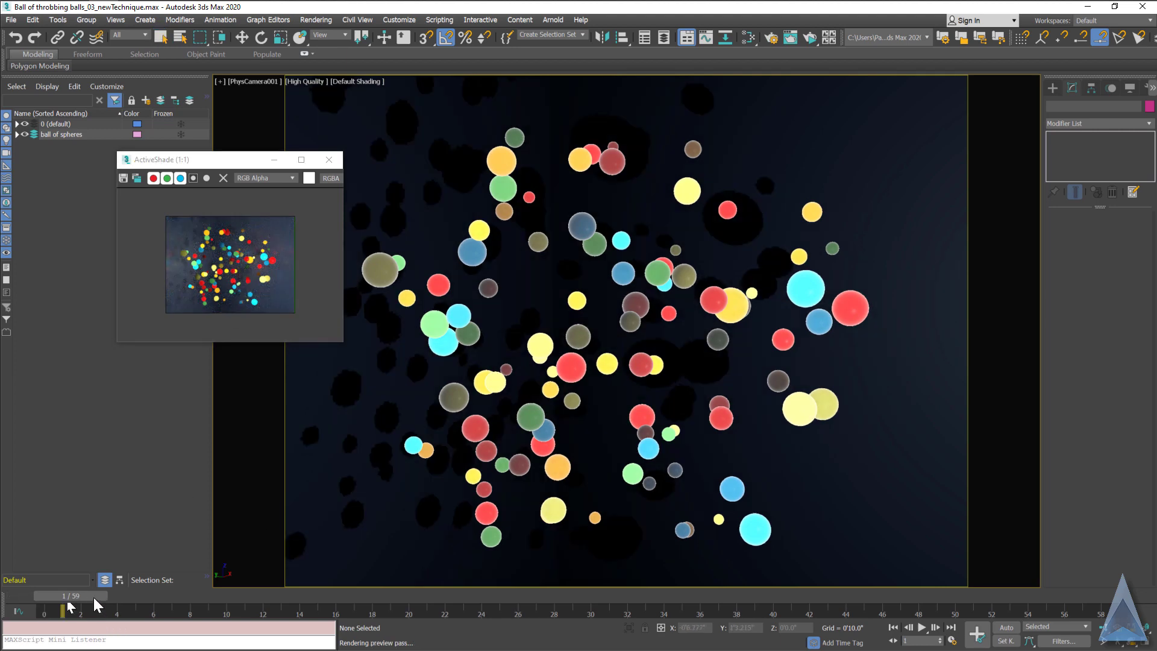
left_click_drag(93, 597, 754, 612)
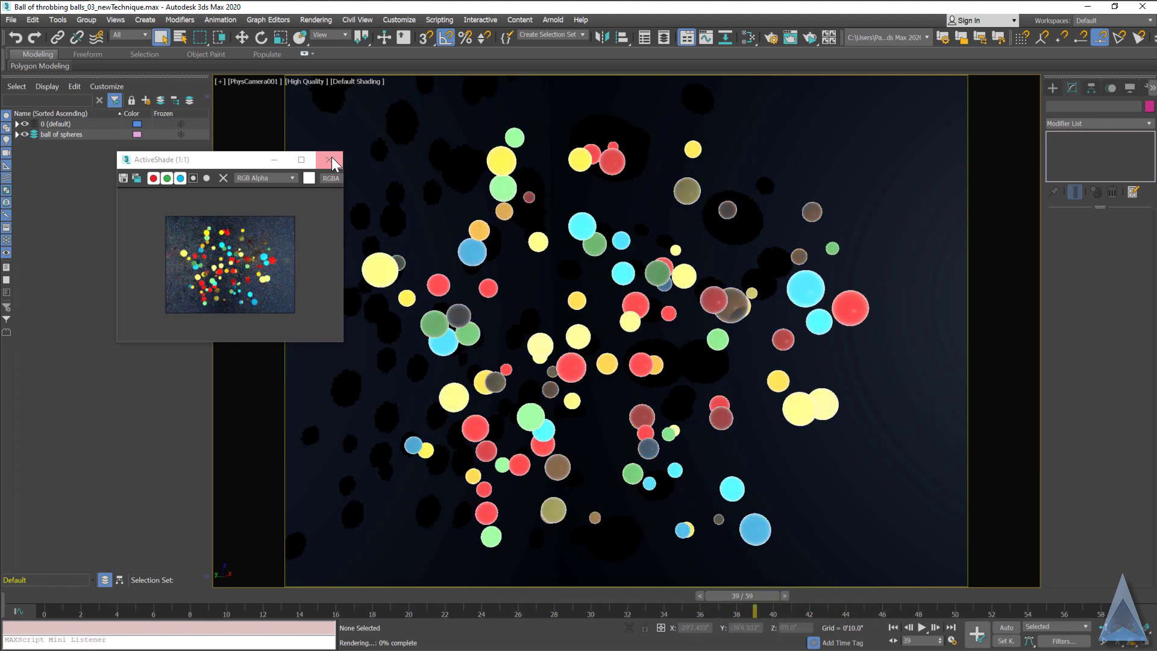
Close ActiveShade and open a widened Slate Material Editor framing the material network
left_click(332, 159)
left_click(748, 37)
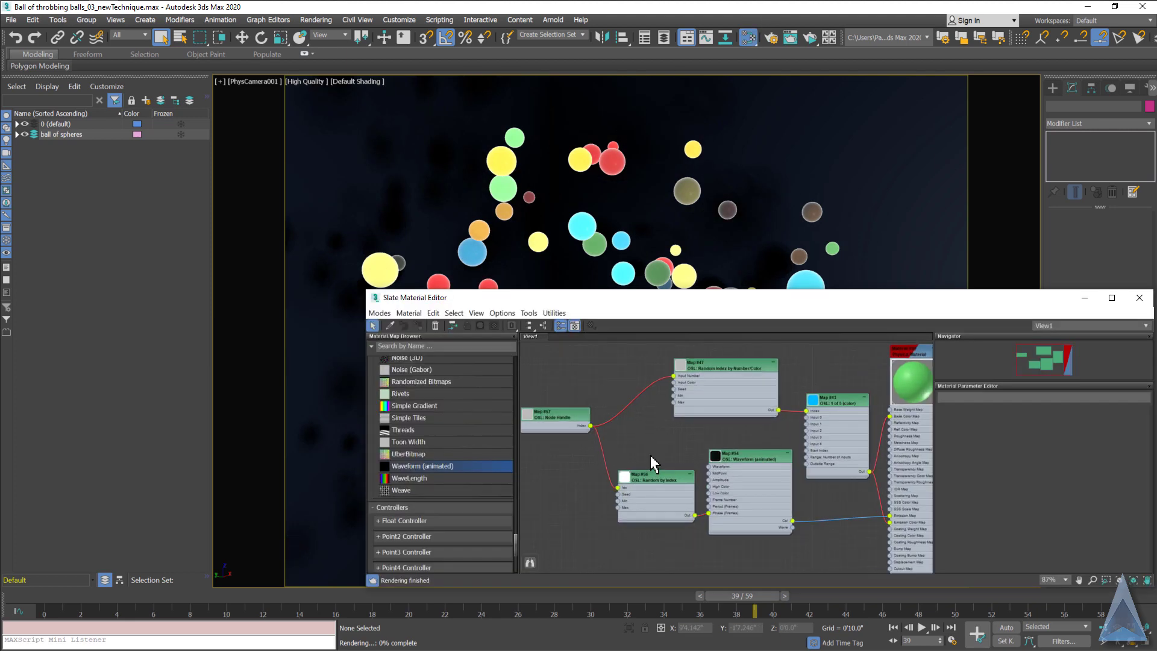
left_click_drag(366, 421, 103, 421)
middle_click_drag(405, 444, 573, 454)
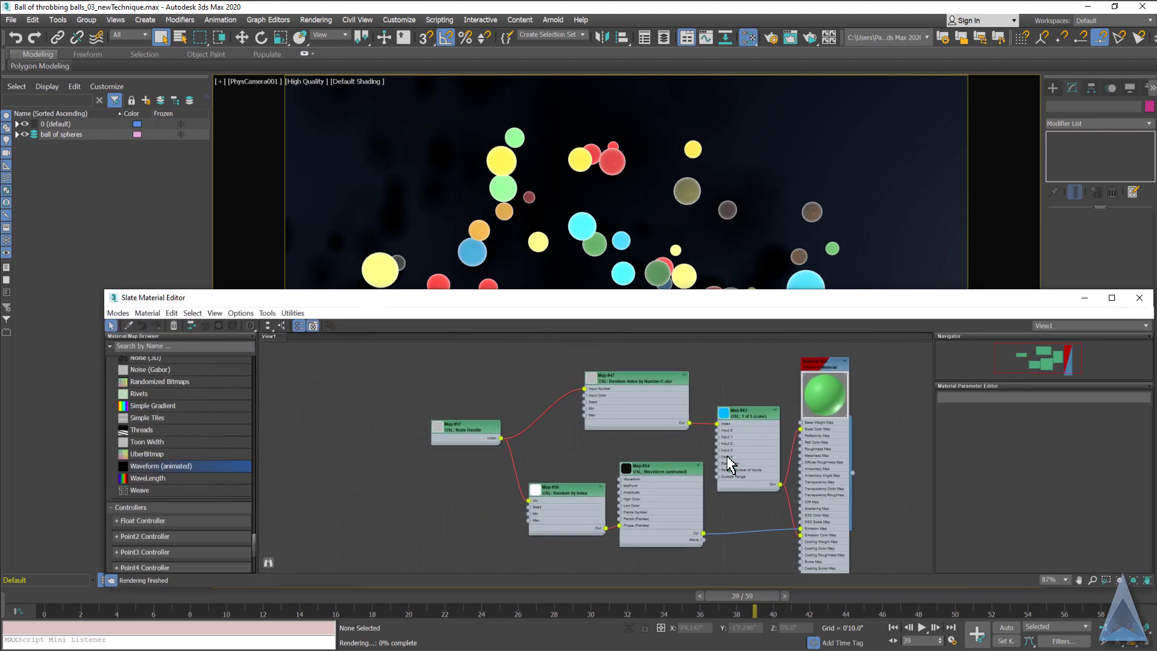
scroll(729, 463, "up", 3)
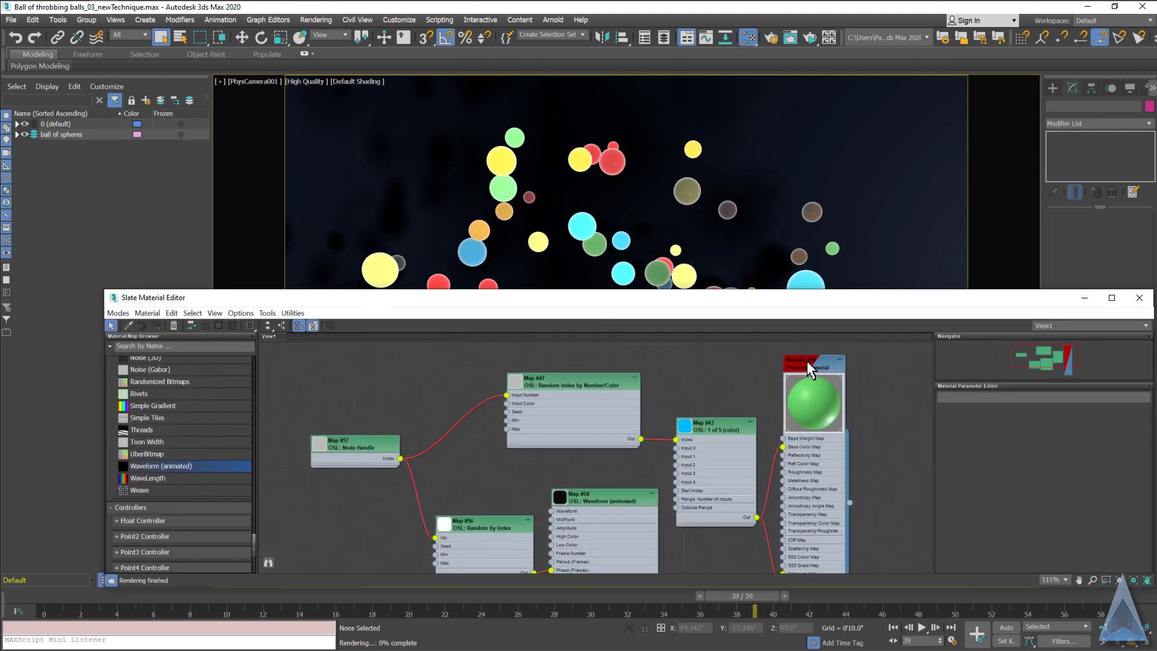
Inspect Material #50 and the 1-of-5 map's red, green, orange, yellow and blue inputs
double_click(807, 363)
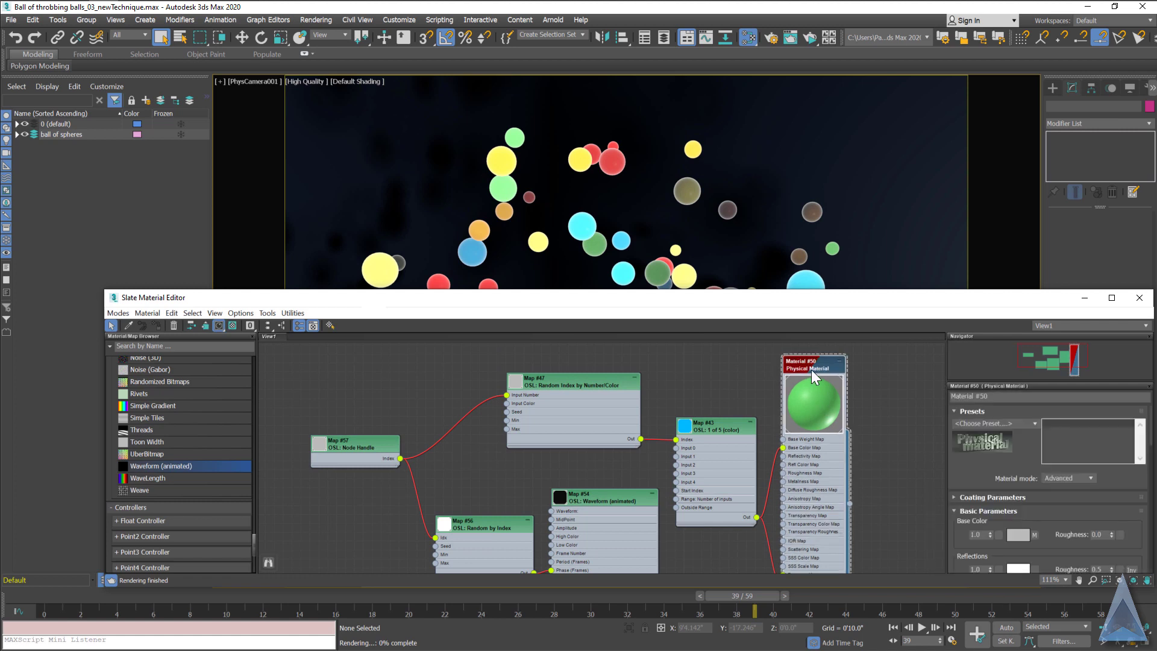
scroll(1018, 461, "down", 5)
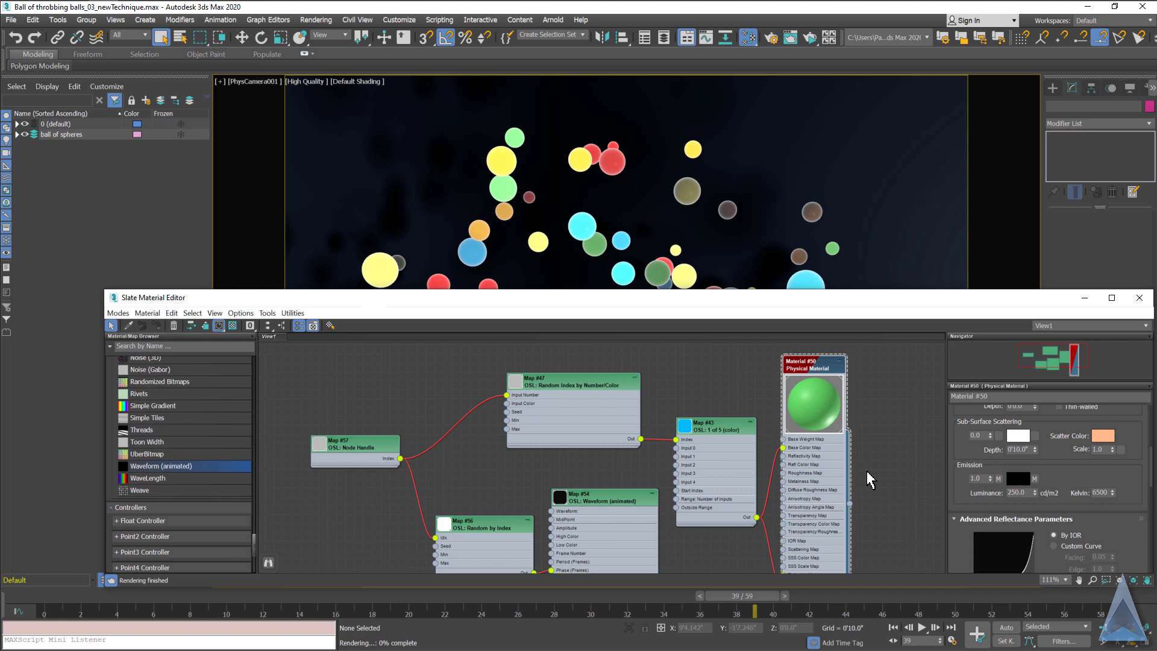
middle_click_drag(868, 479, 858, 428)
double_click(700, 378)
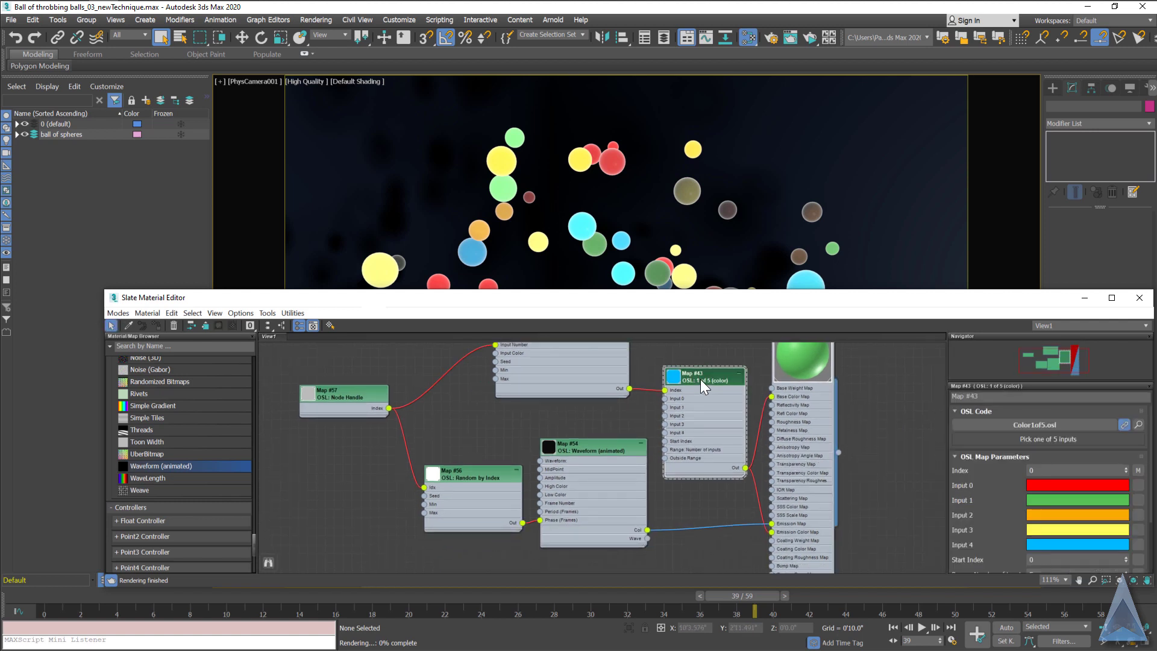
scroll(972, 494, "down", 2)
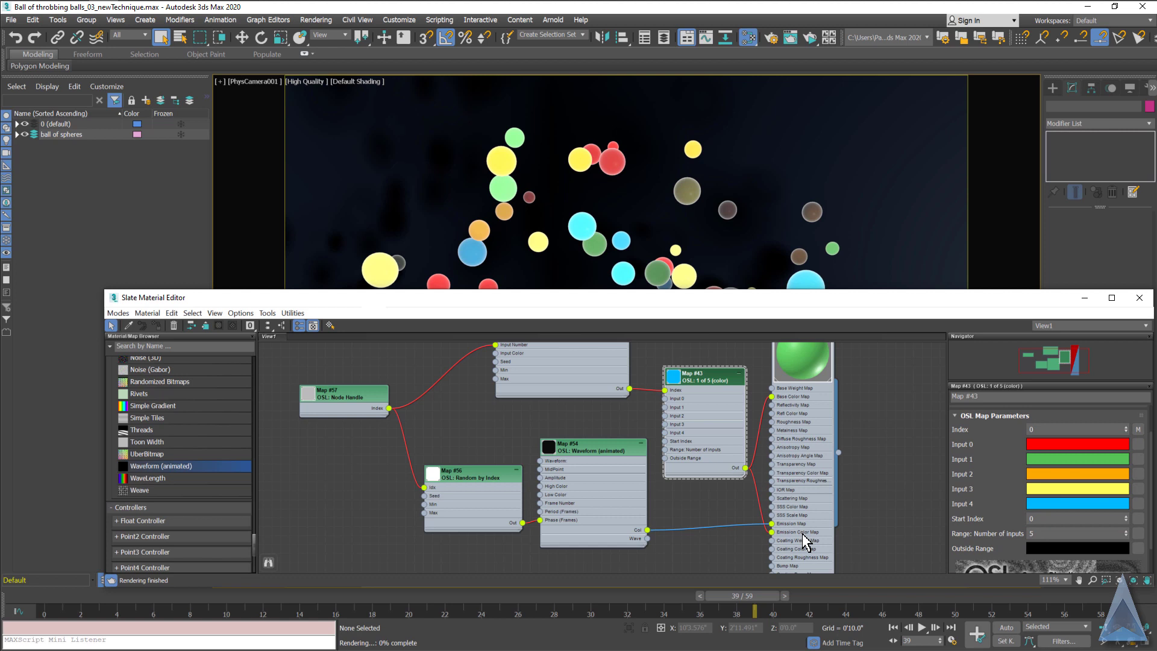
Inspect the Random Index map, then reposition the Node Handle, Random Index and 1-of-5 nodes
middle_click_drag(590, 406, 681, 469)
double_click(649, 411)
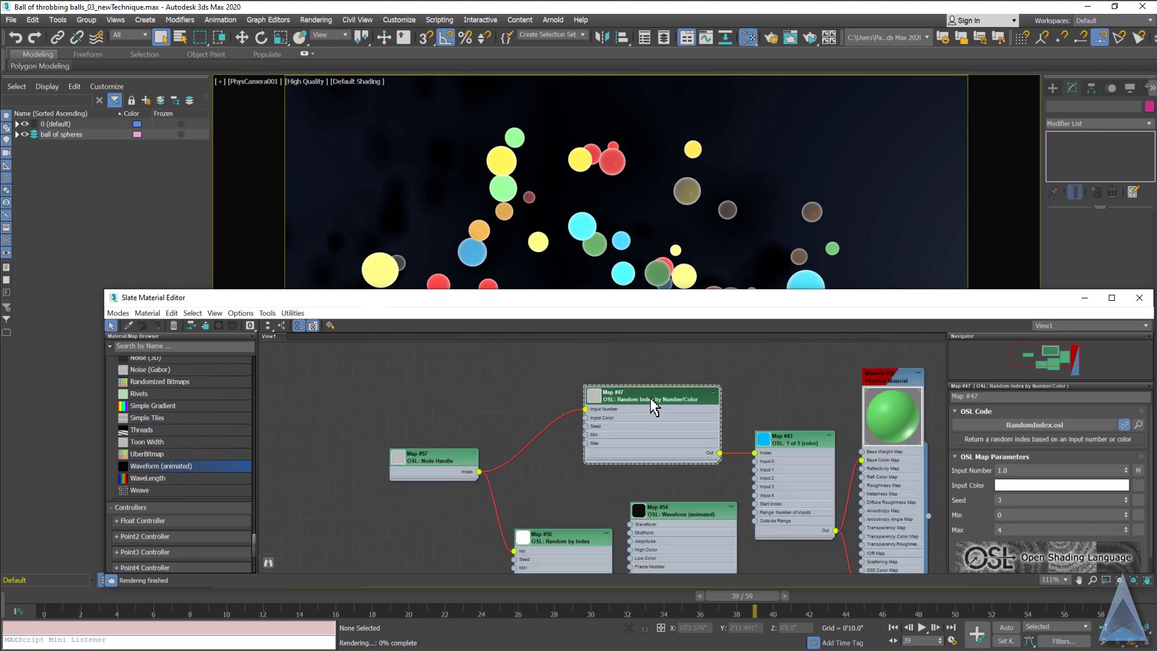
left_click_drag(445, 461, 461, 425)
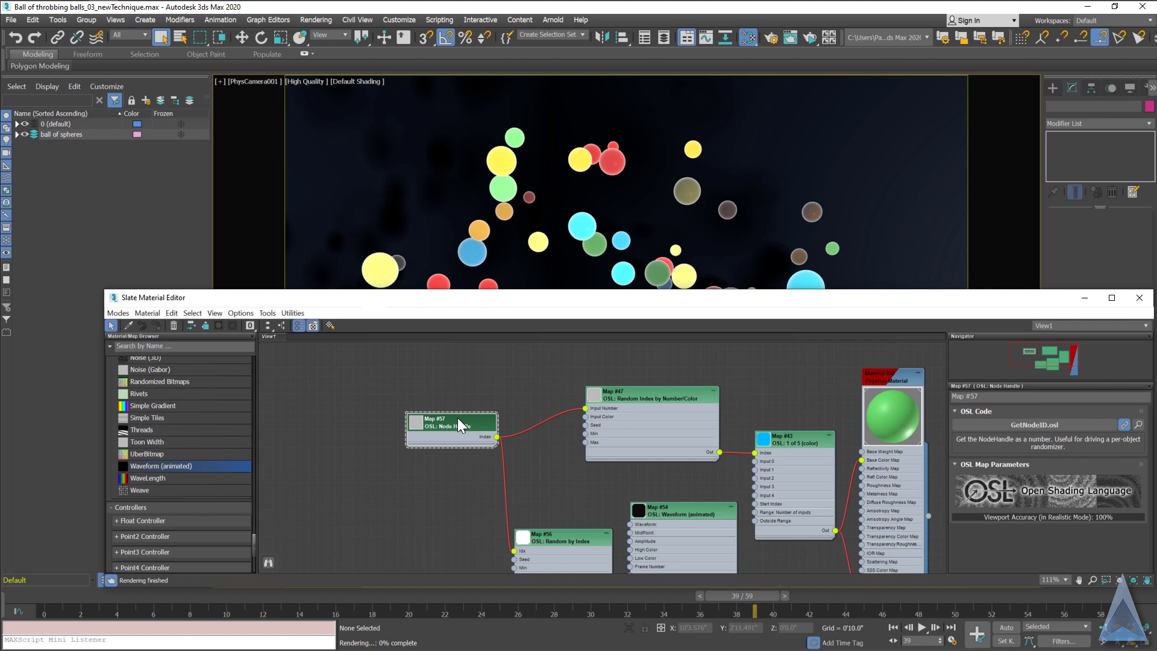
left_click_drag(458, 418, 467, 417)
left_click_drag(637, 403, 628, 403)
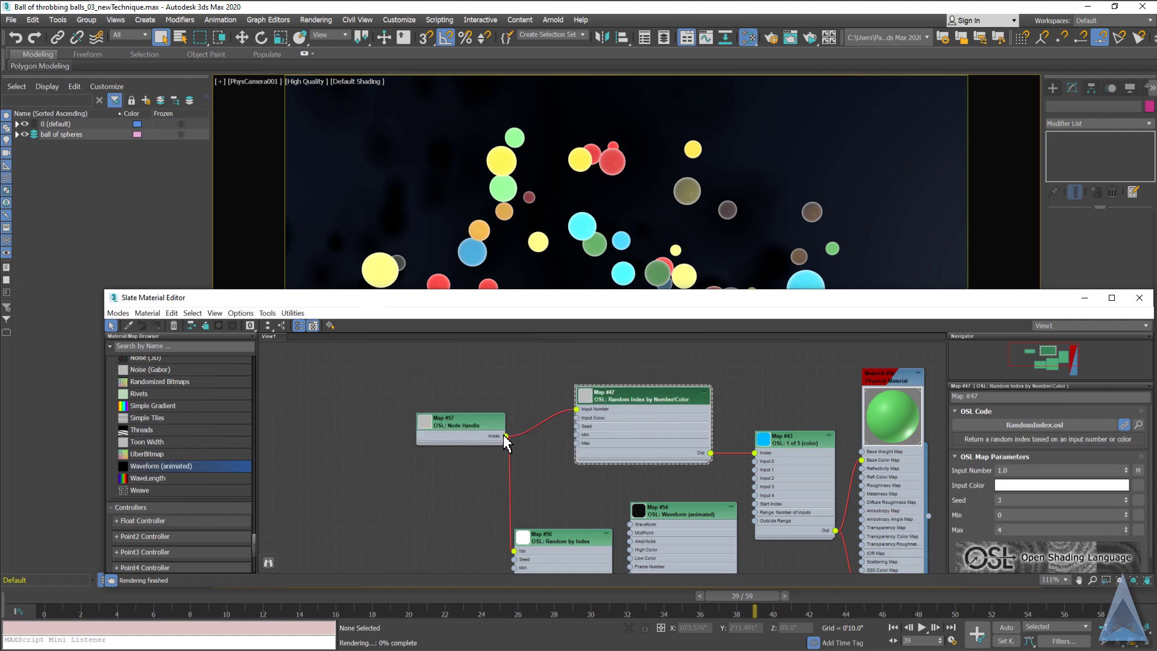
left_click_drag(765, 459, 764, 451)
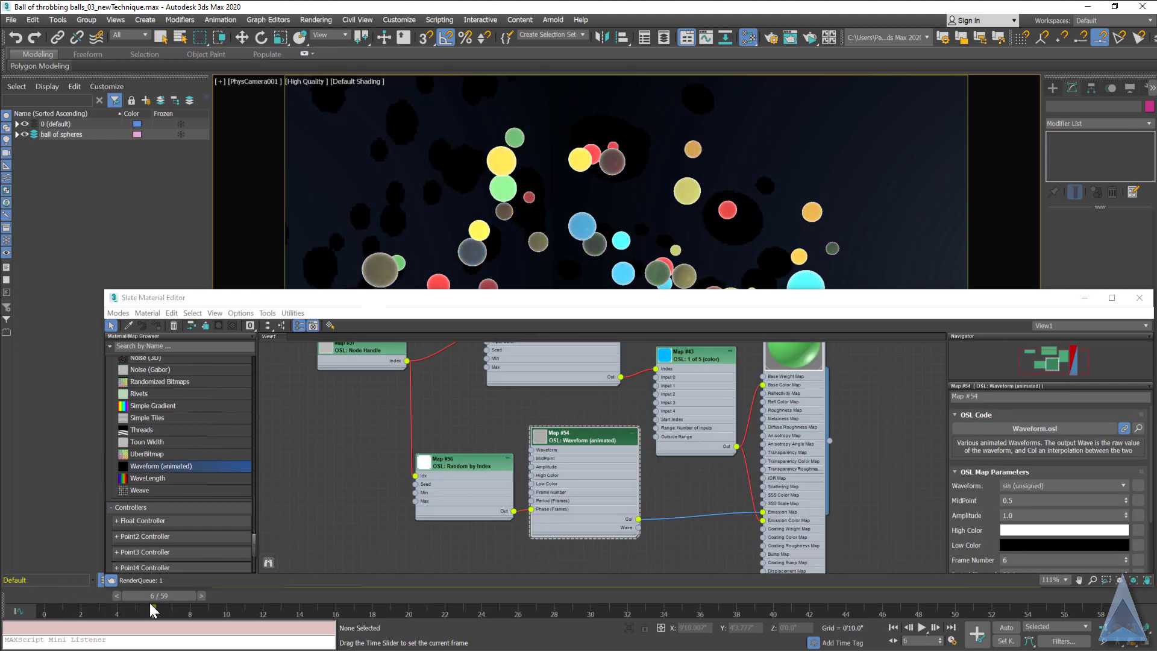
Scrub to frame 25 and show the Random by Index map's -30 to 30 range
left_click_drag(316, 617, 498, 619)
left_click(471, 461)
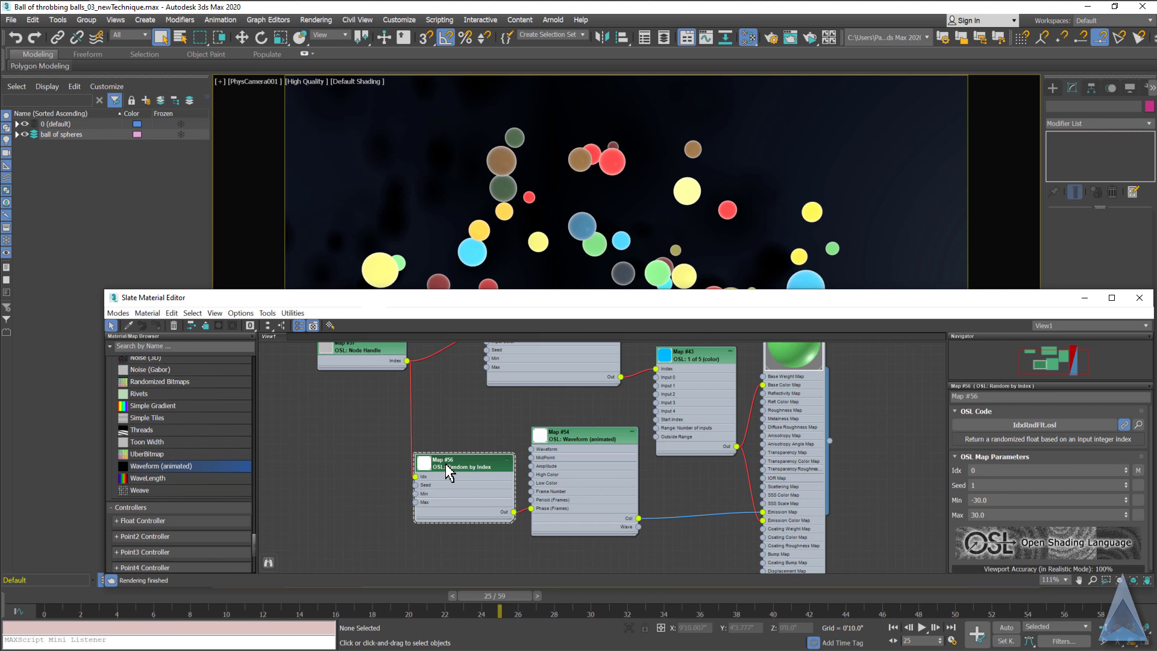
left_click(573, 432)
middle_click_drag(400, 419, 457, 428)
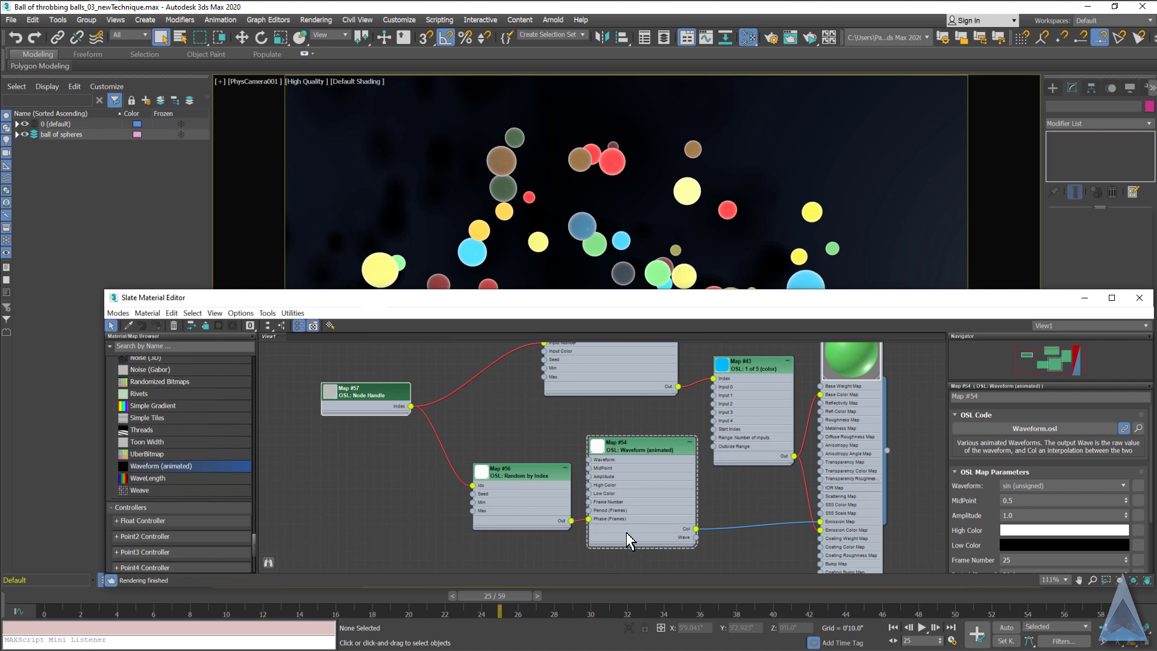
left_click(514, 481)
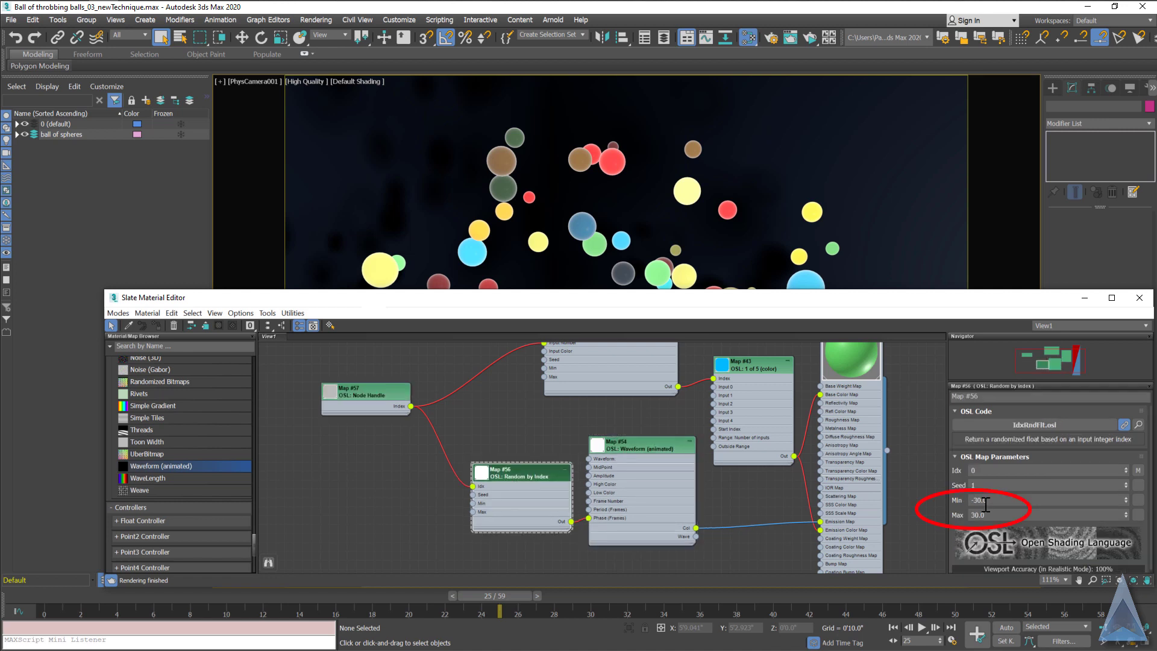
Show the random value feeding the waveform's Phase (Frames) input with its 30-frame period
left_click(627, 450)
scroll(969, 530, "down", 3)
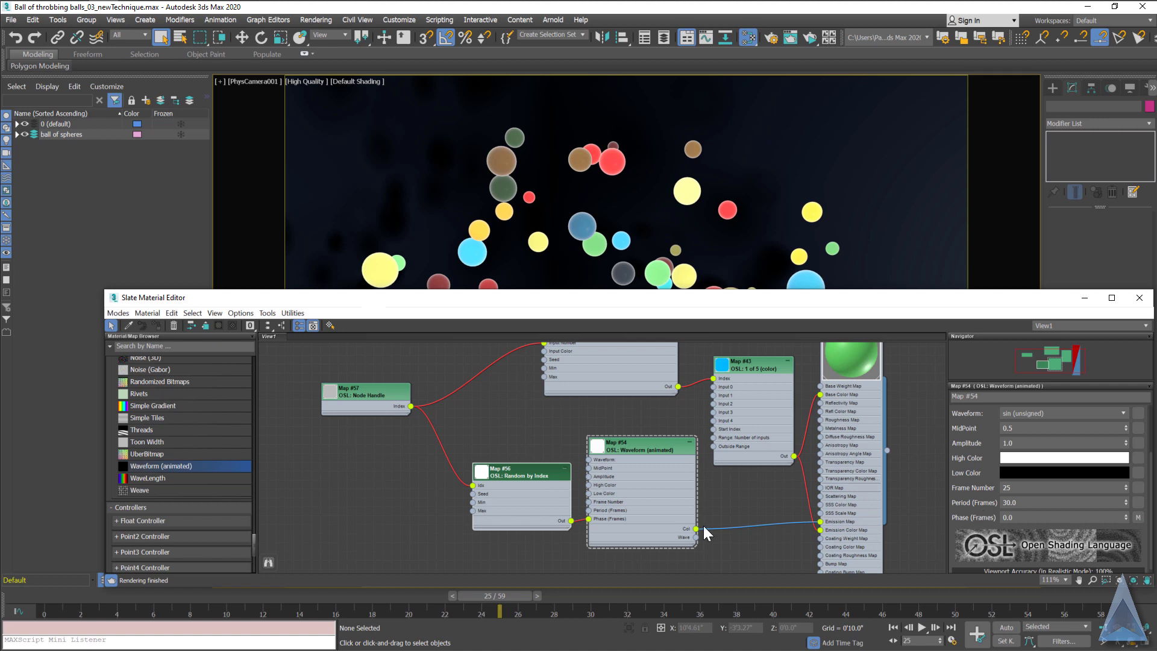
double_click(510, 473)
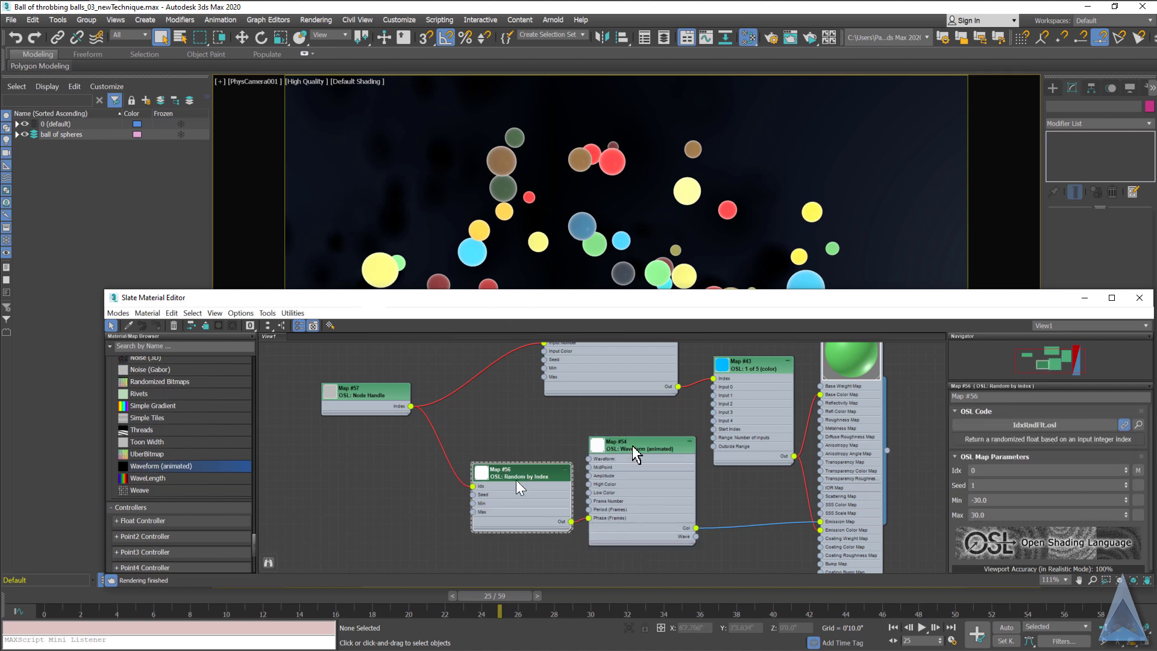
scroll(516, 435, "down", 1)
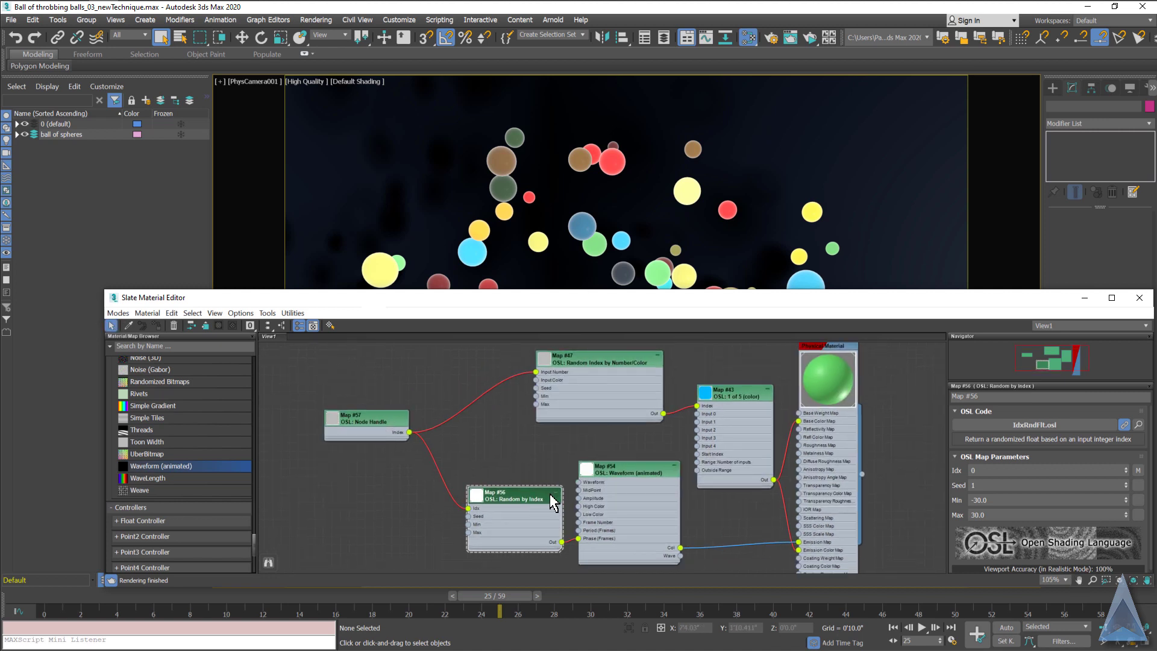
left_click(623, 472)
scroll(1005, 512, "down", 3)
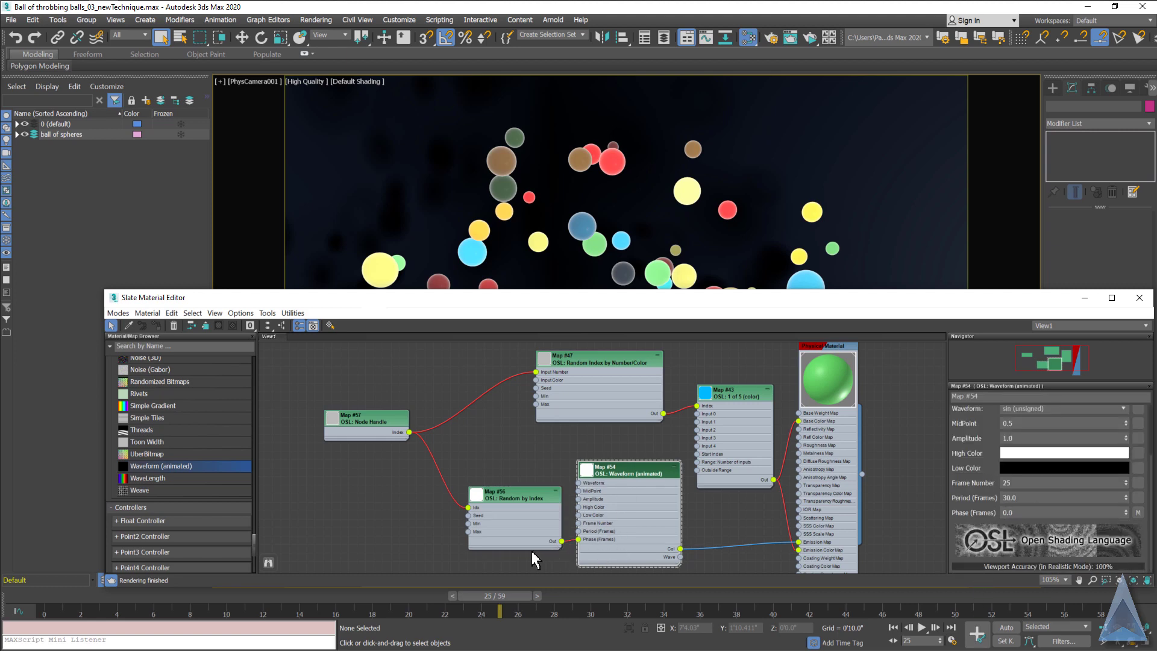
scroll(532, 560, "up", 3)
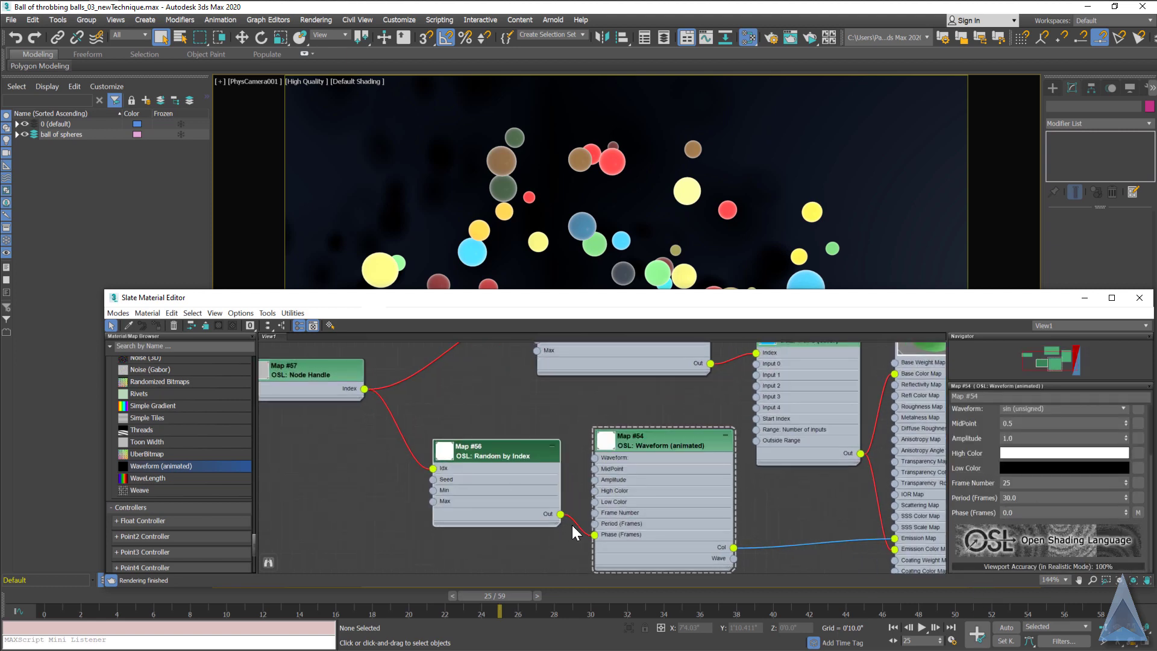
scroll(637, 443, "down", 4)
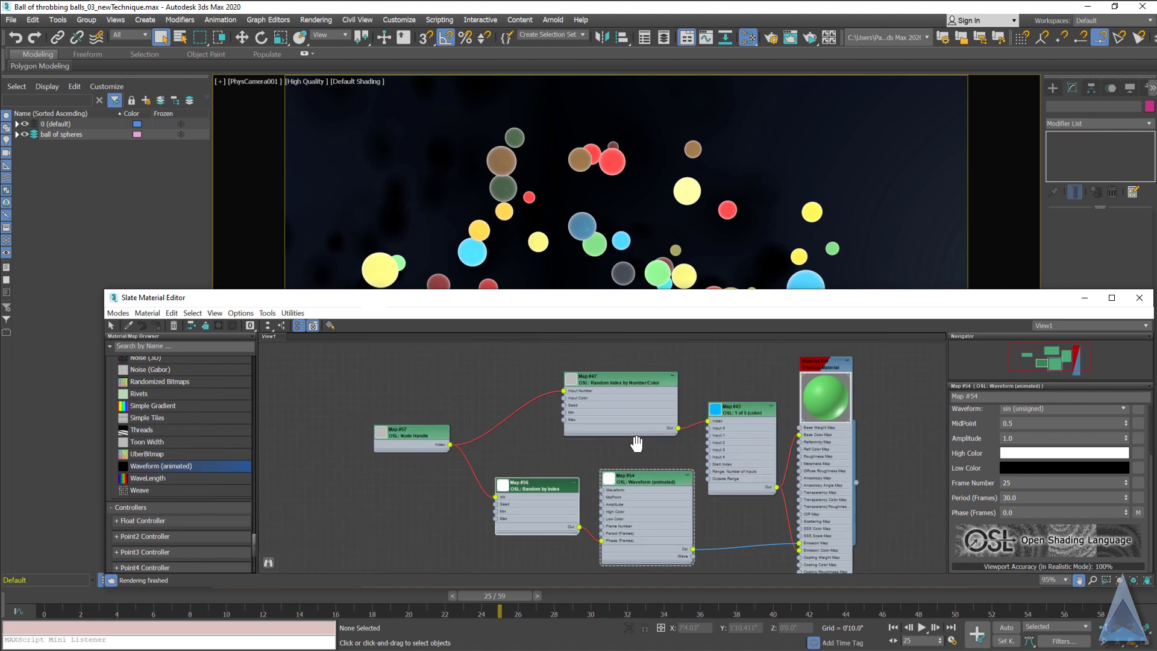
middle_click_drag(636, 444, 636, 420)
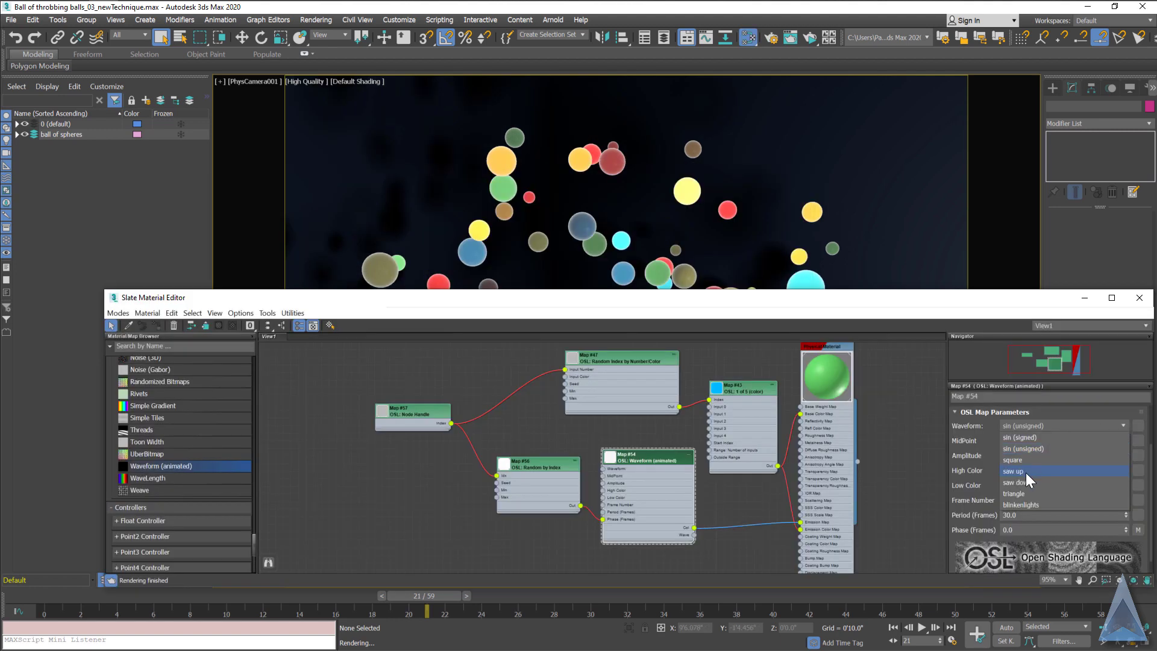
left_click(960, 474)
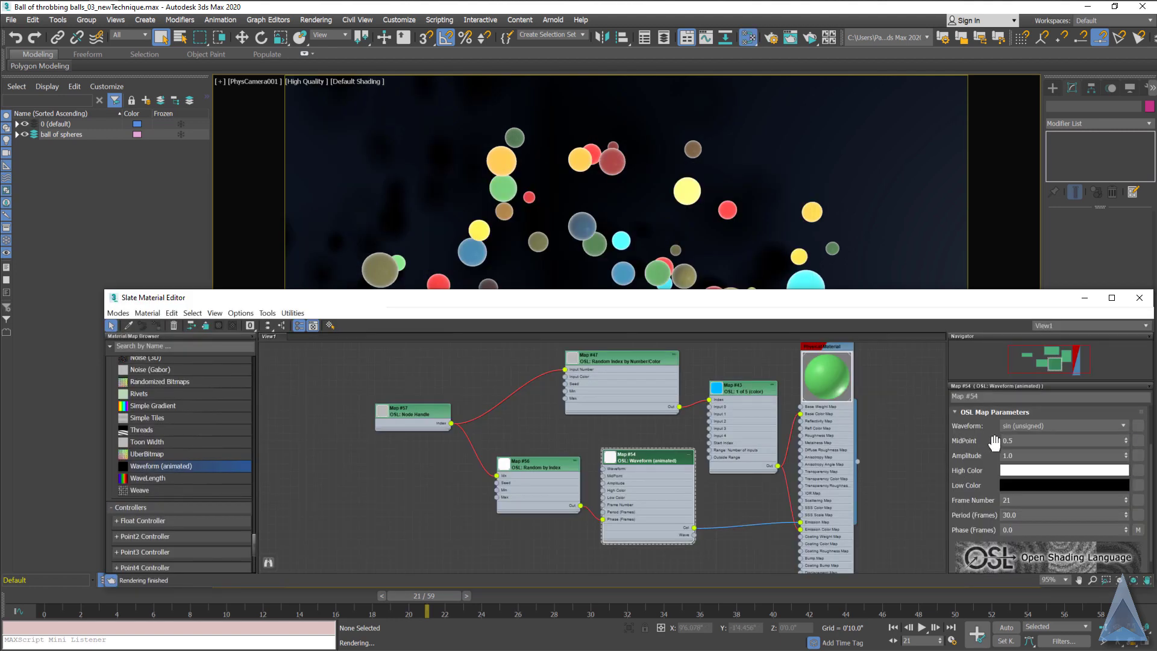